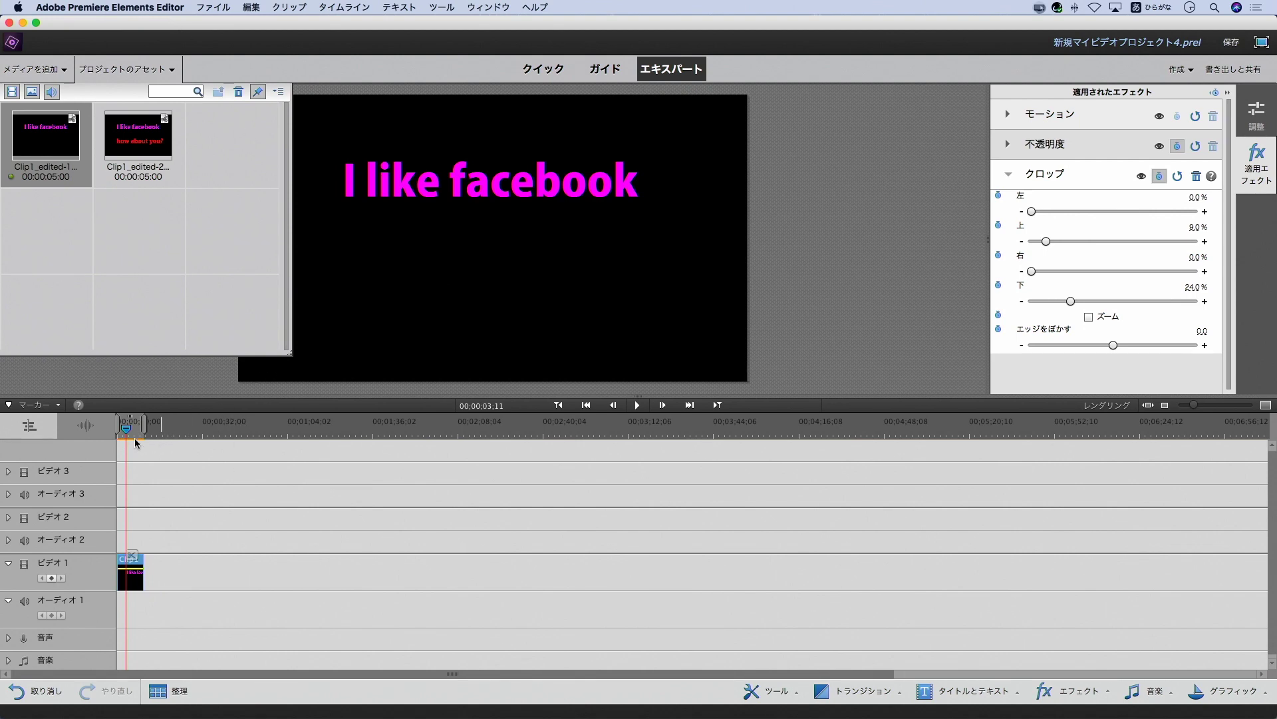
- Replace the clip on the ビデオ 1 track with a fresh copy of Clip1_edited-1 at the timeline's start
drag(134, 438, 105, 431)
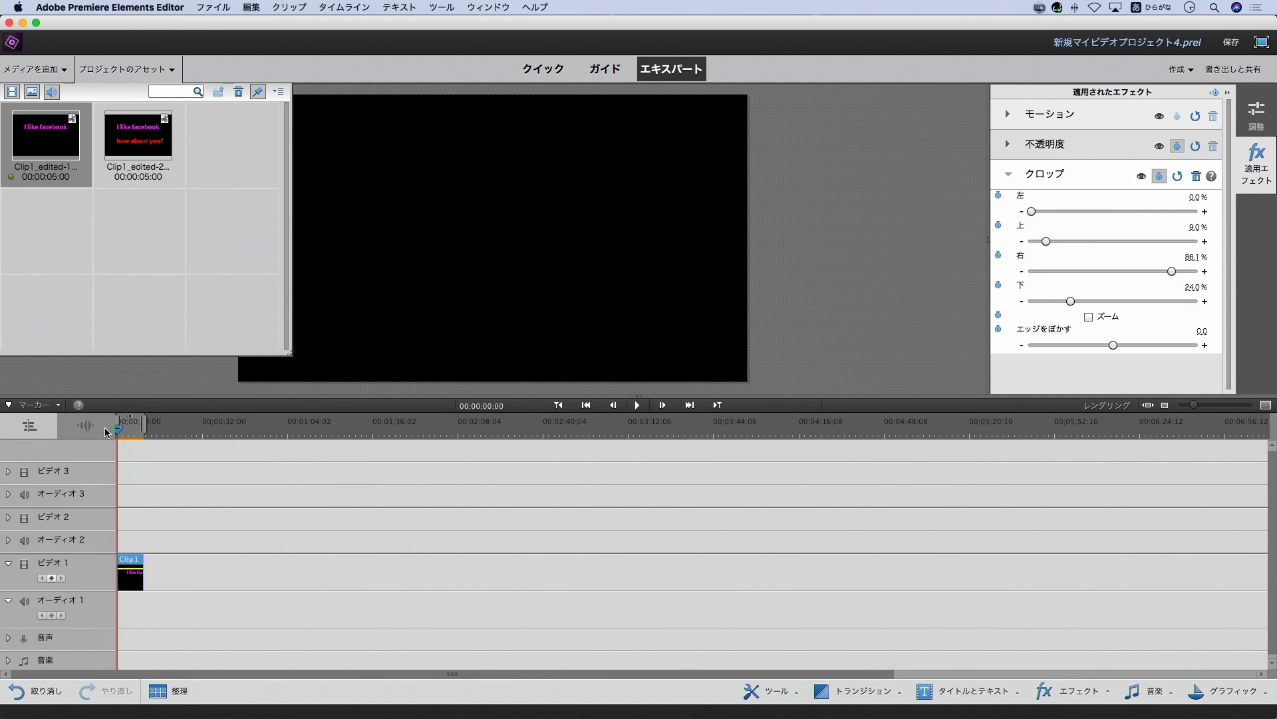
mouse_move(133, 579)
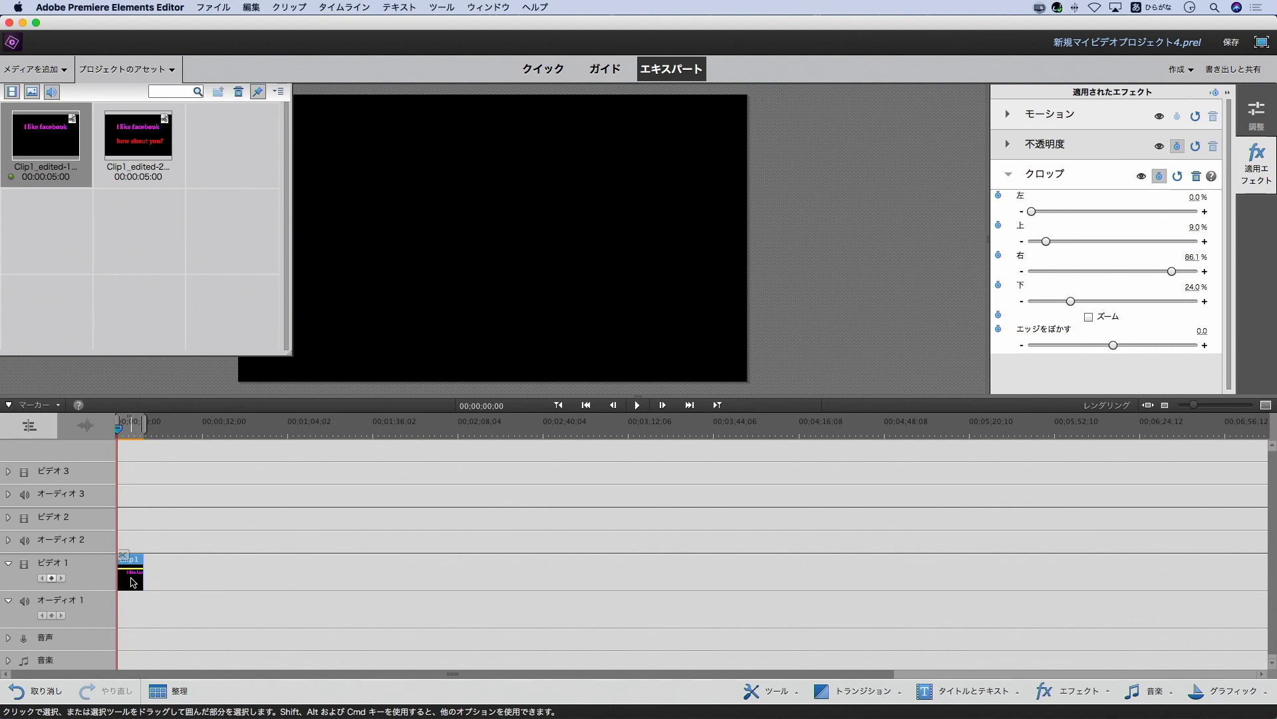
key(Delete)
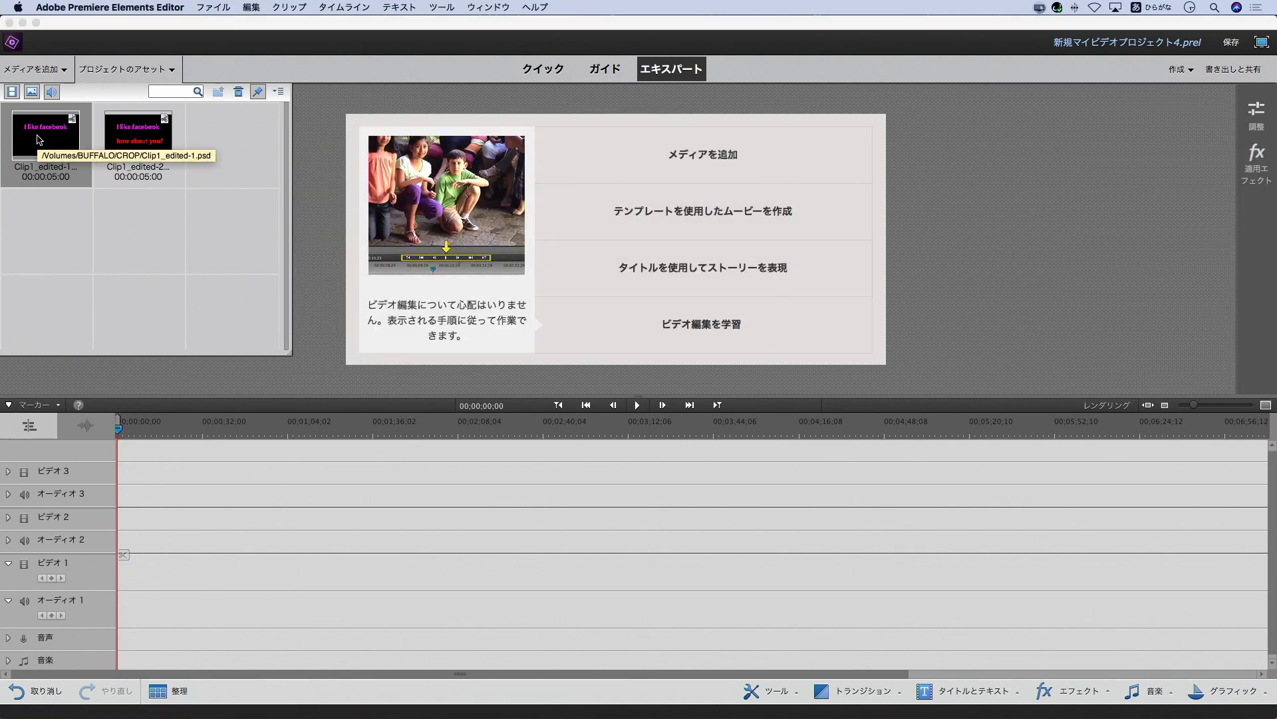
drag(39, 139, 116, 589)
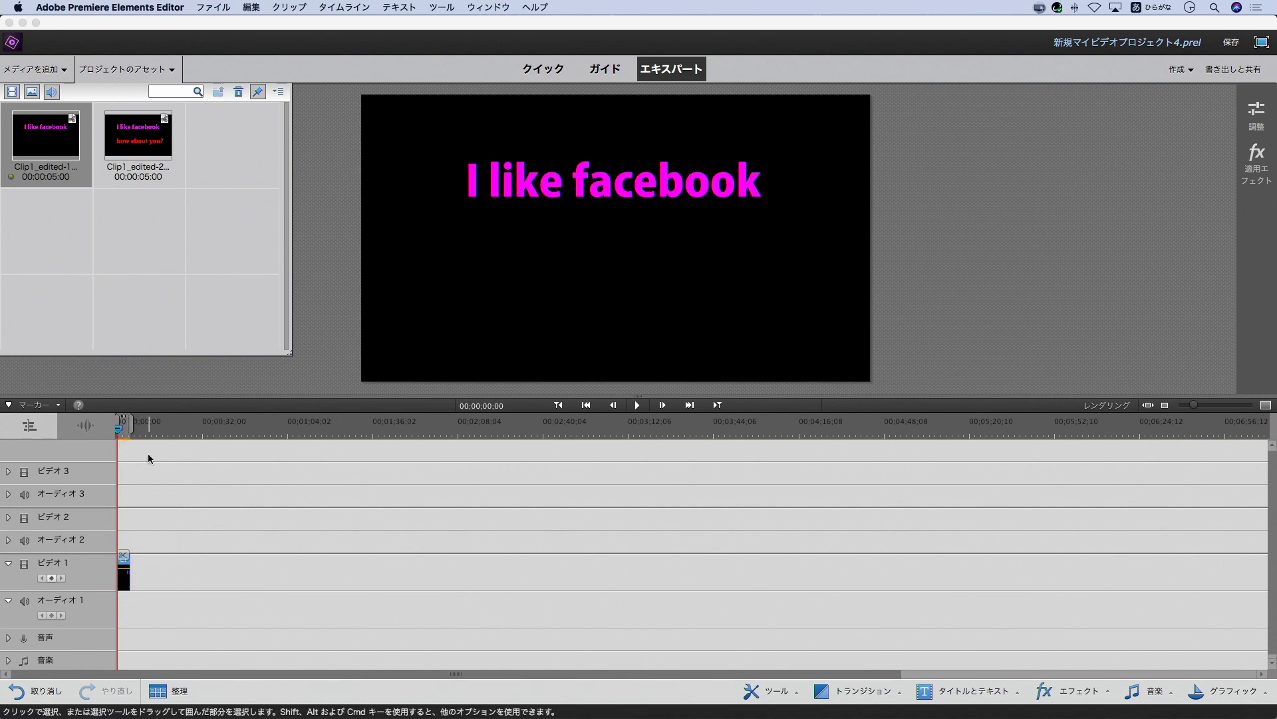
click(120, 431)
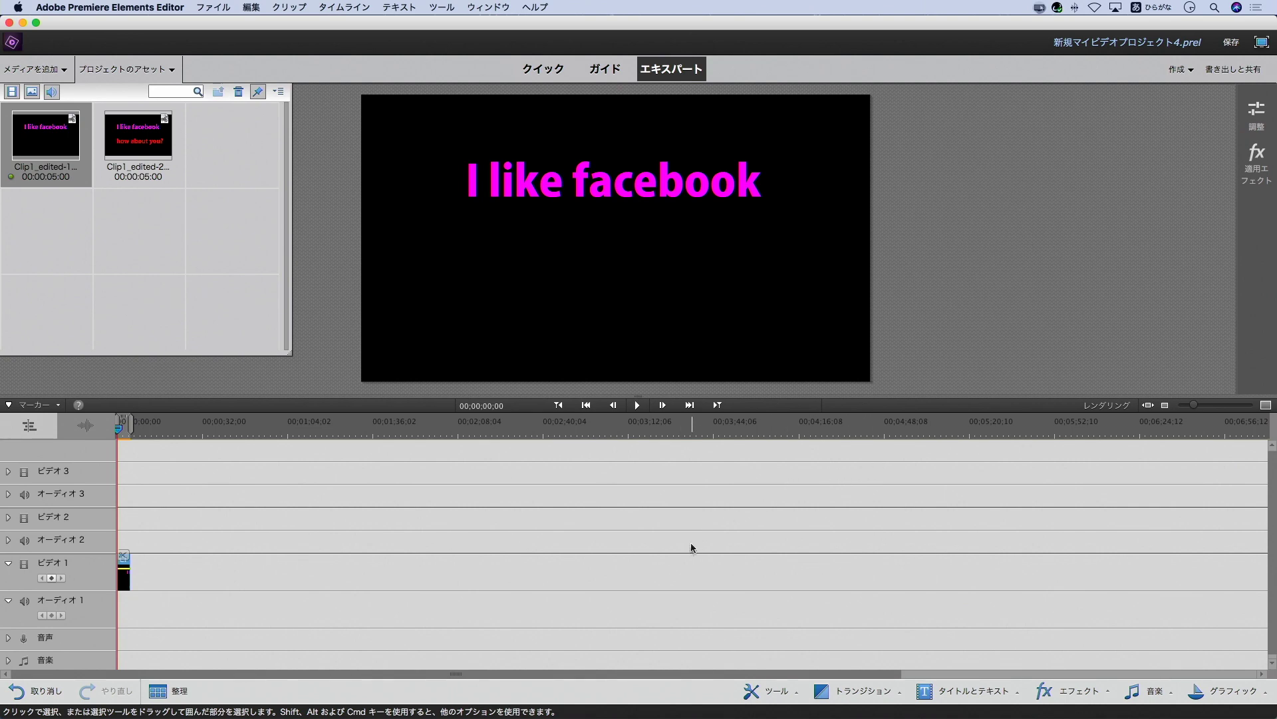
- Open the video effects, clear the existing search term and search for クロップ
click(1059, 697)
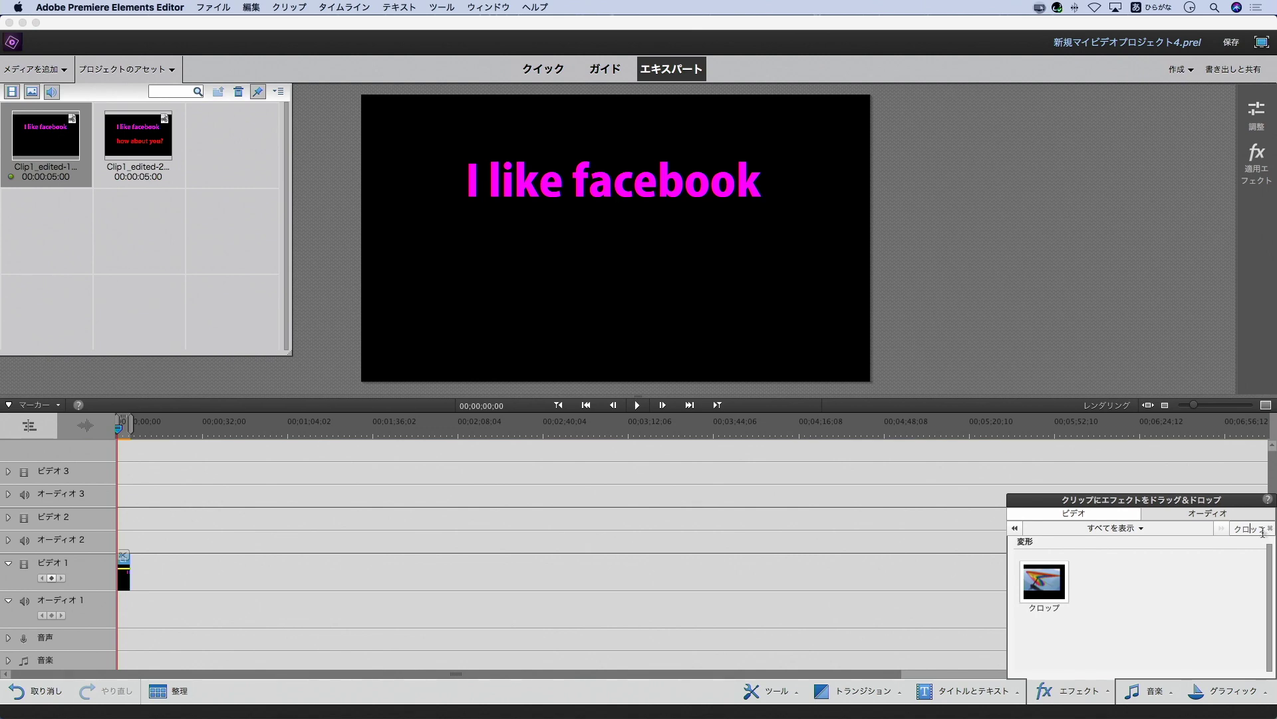
double_click(1236, 530)
click(1269, 530)
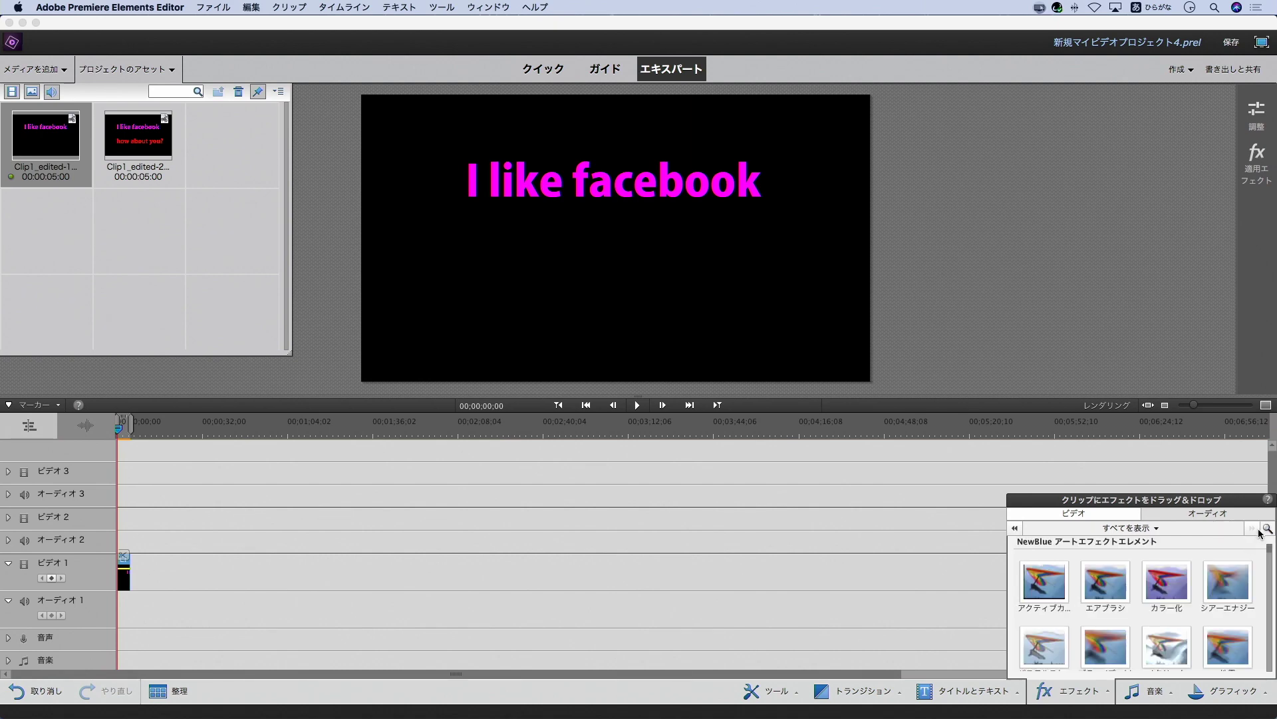
click(1266, 529)
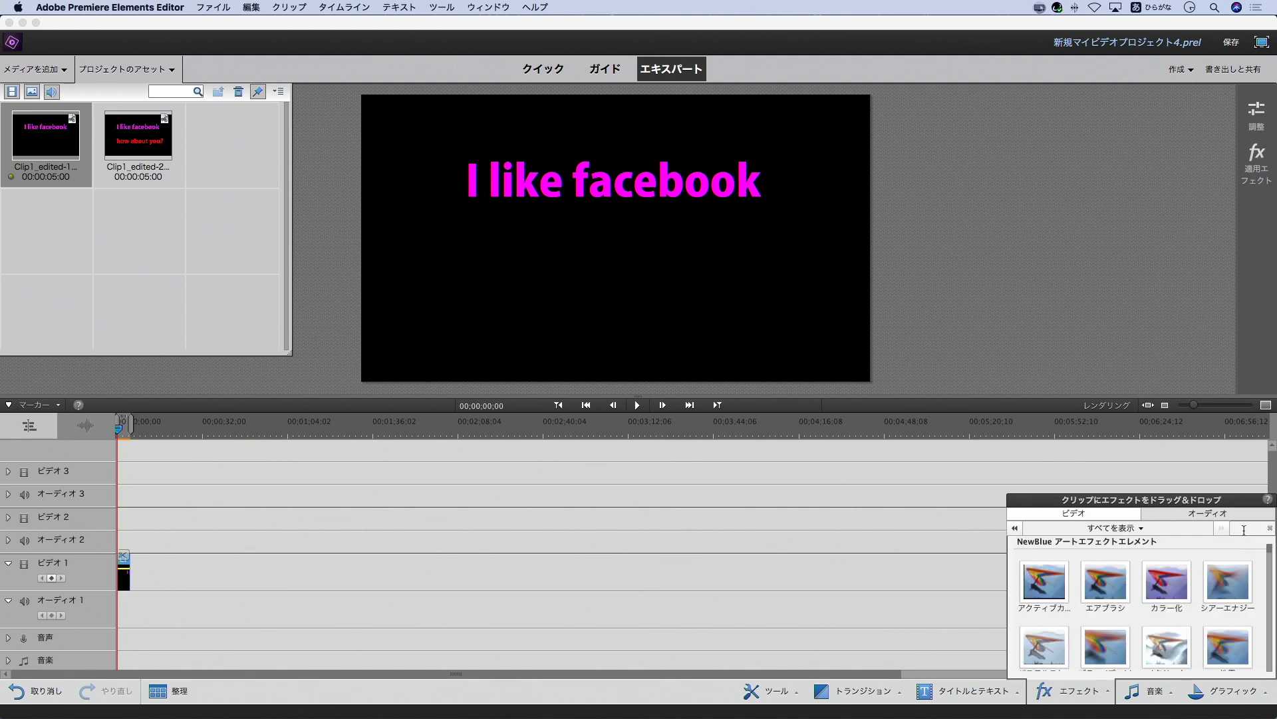
text(くロップ)
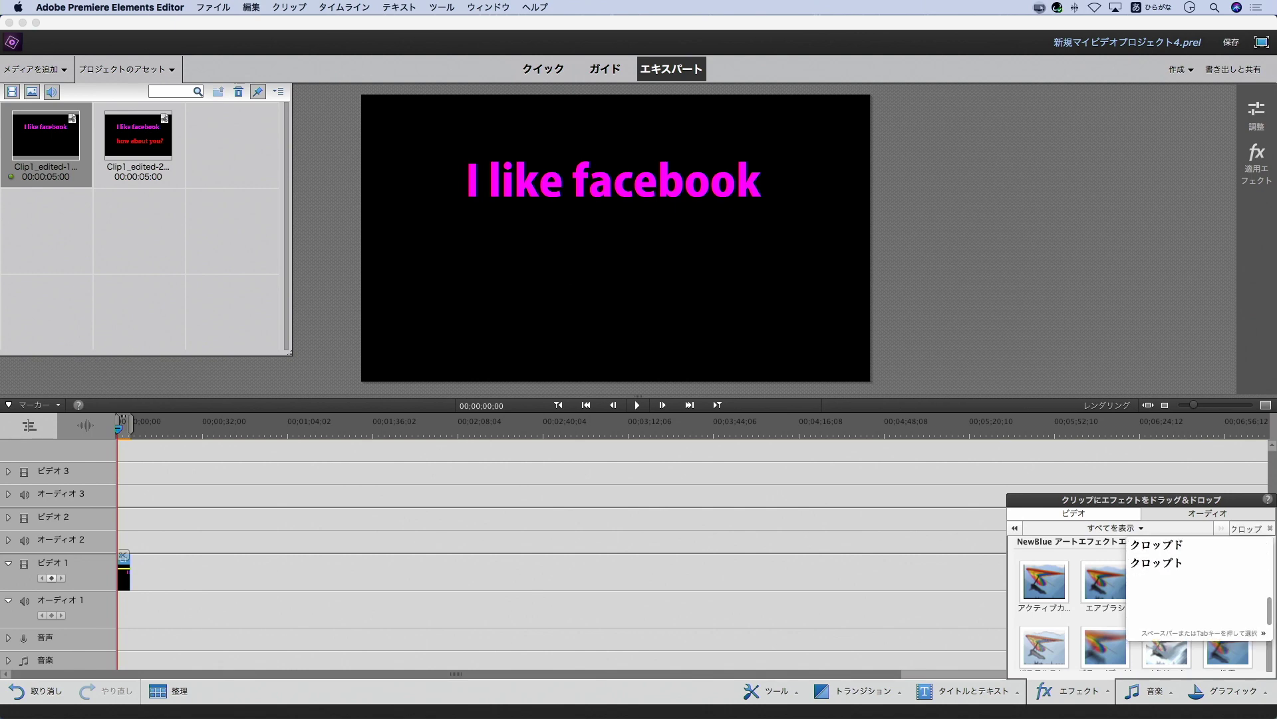
key(Return)
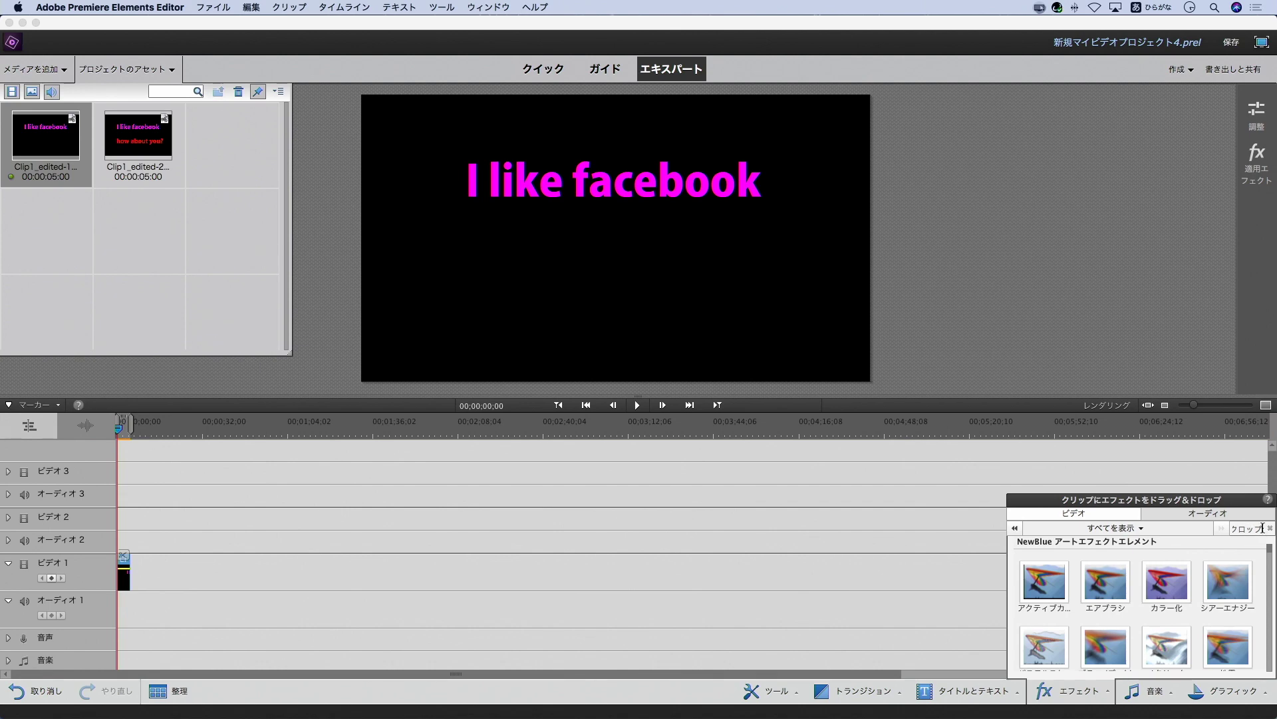
key(Return)
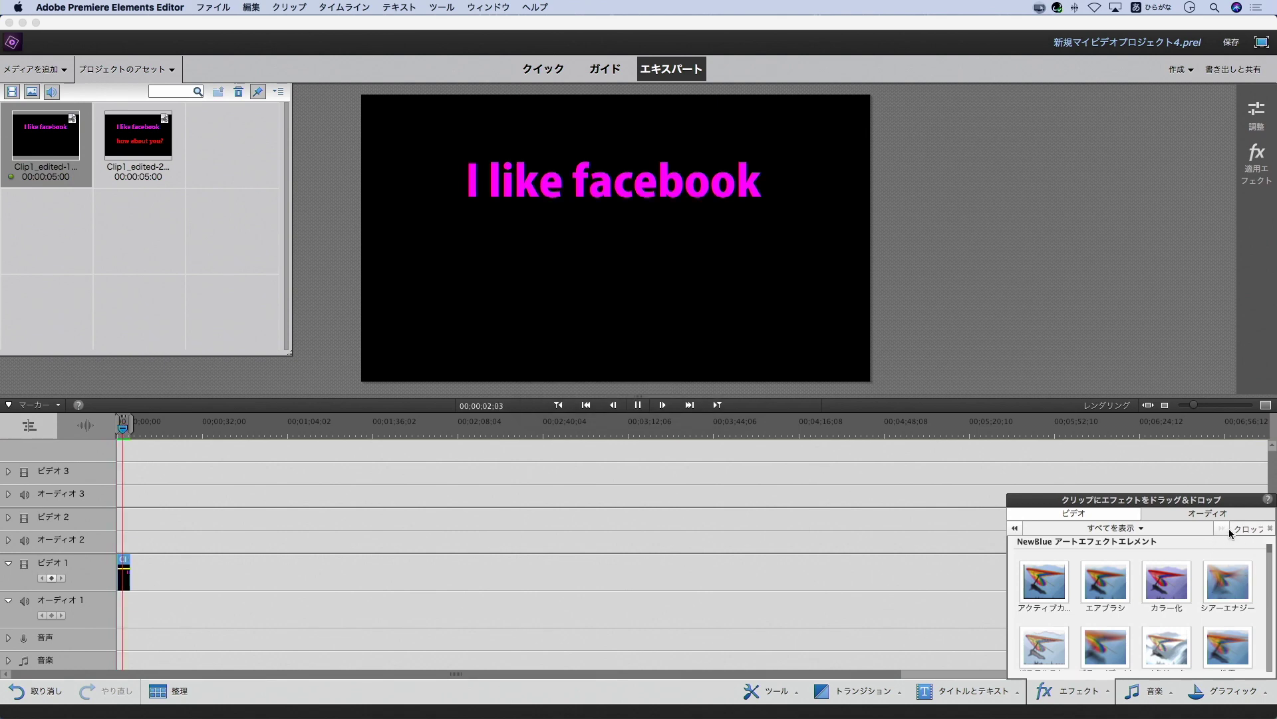
- Clear the effect search and show only the effects in the 描画 category
double_click(1233, 528)
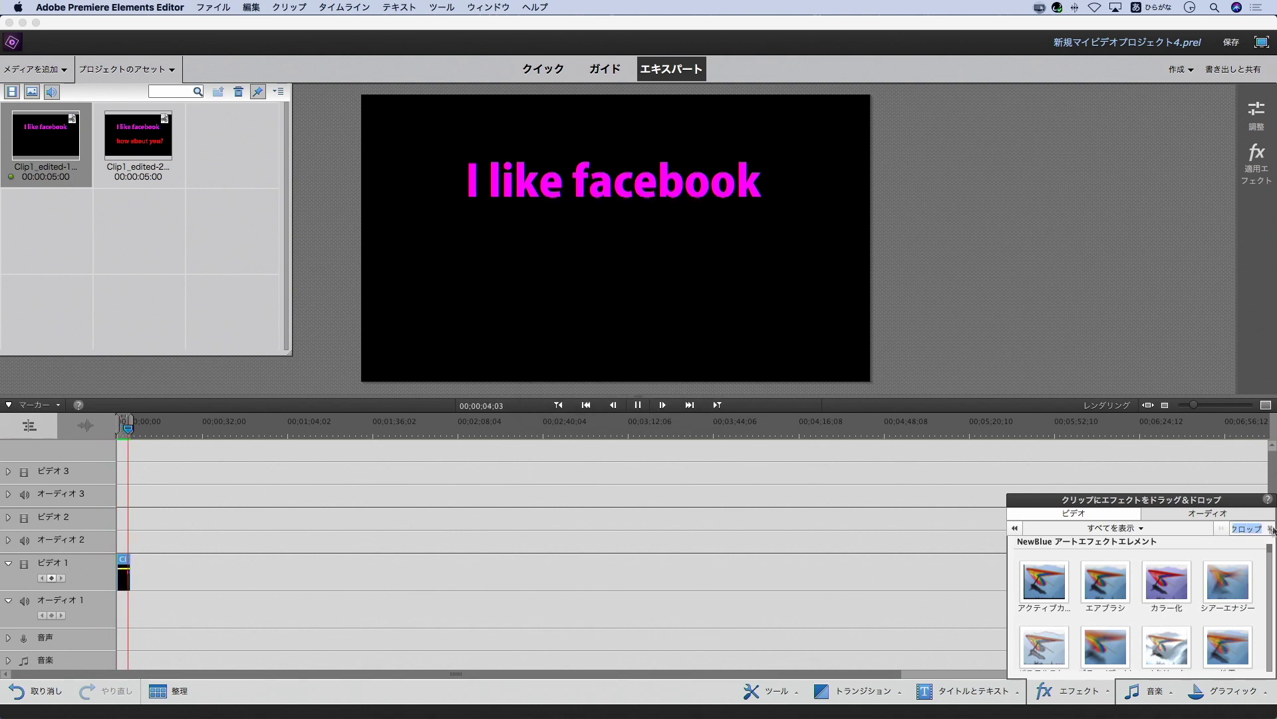
click(1270, 529)
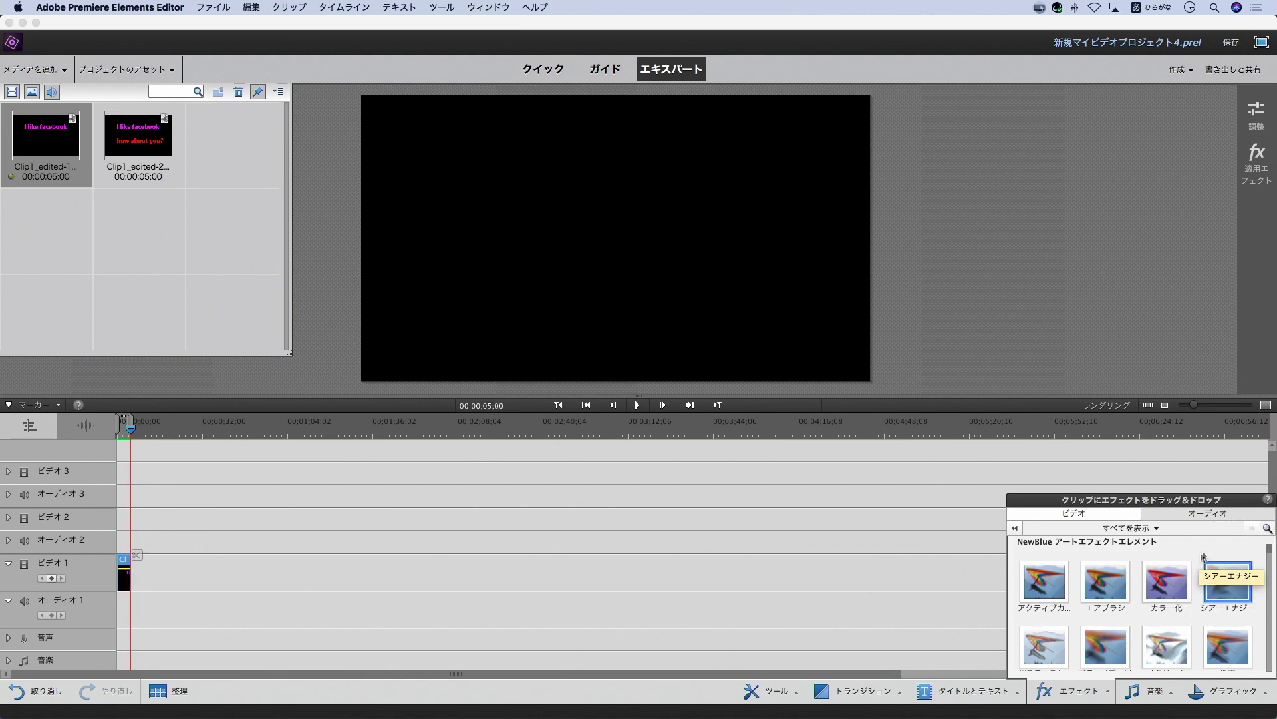
click(1223, 528)
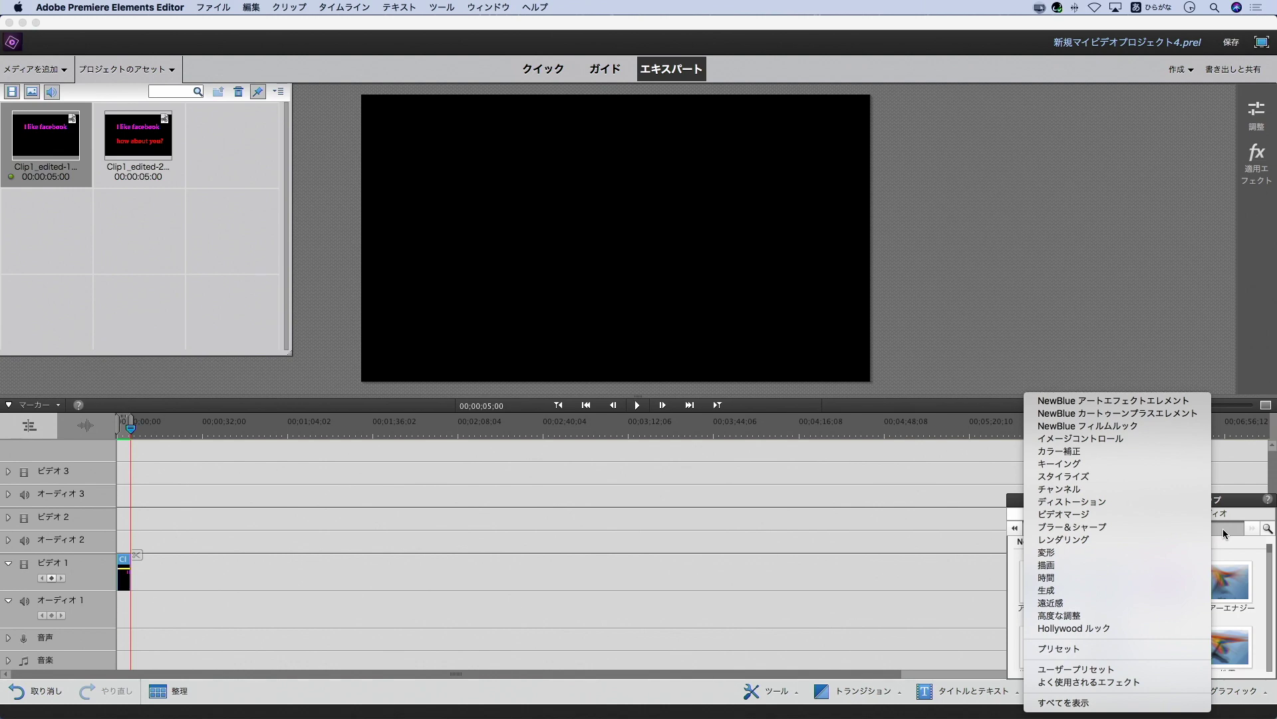
click(1124, 567)
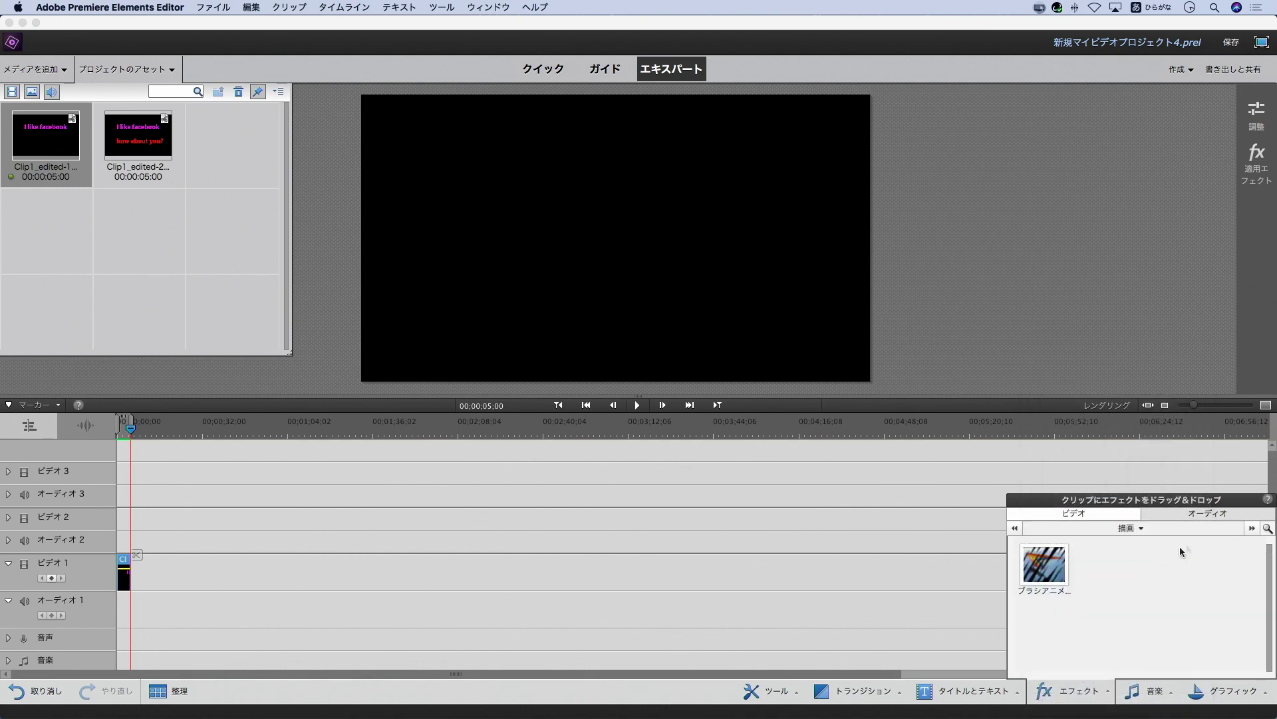
- Return to all video effects and search again for クロップ
click(1270, 529)
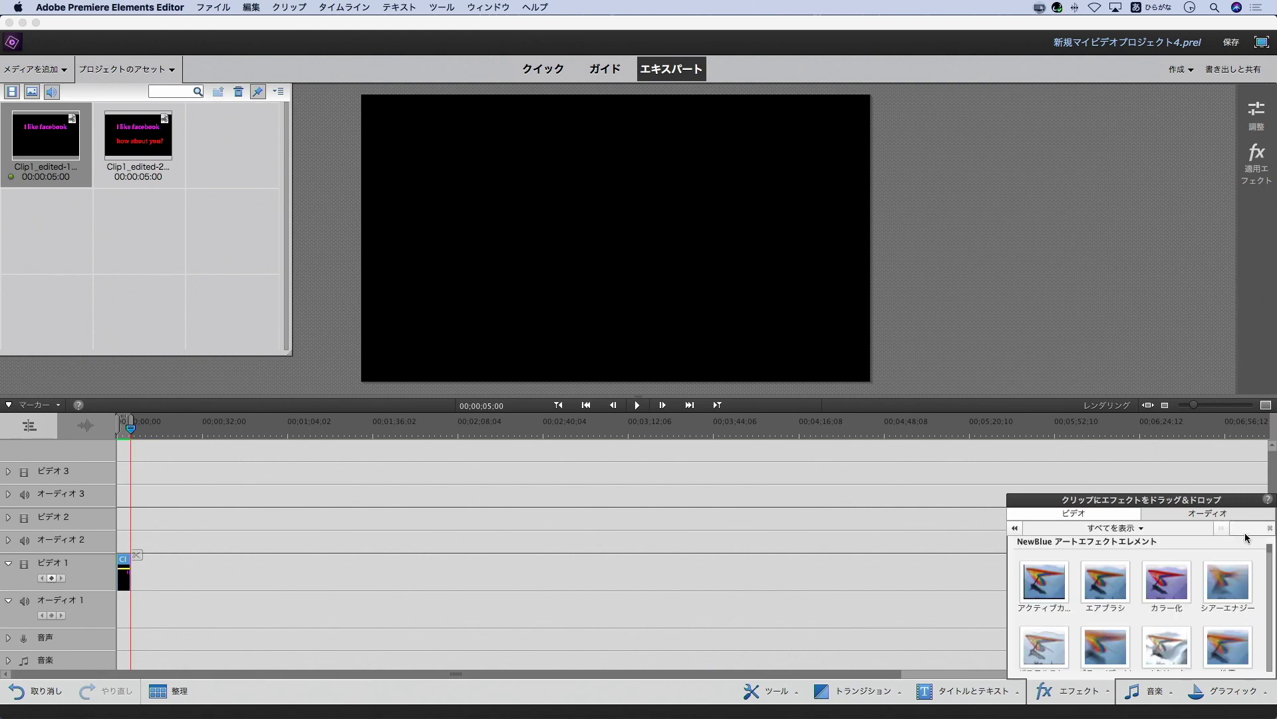
text(kuroppu)
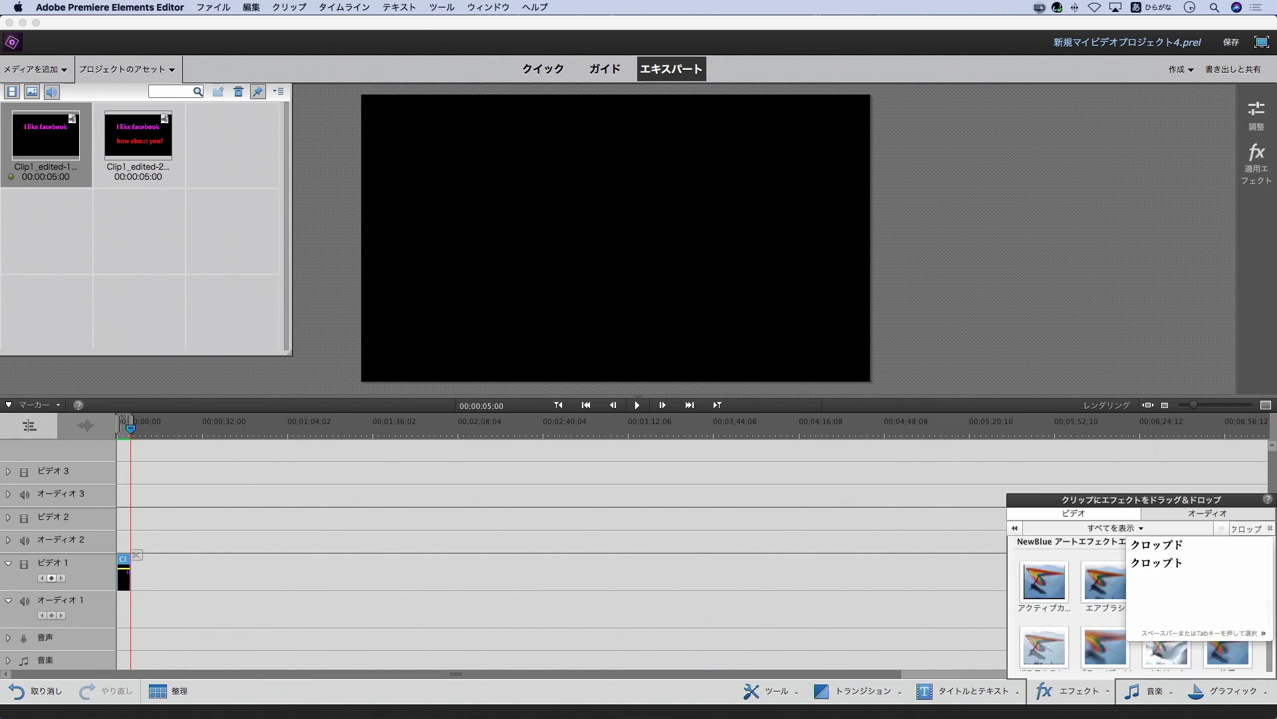
key(Return)
key(space)
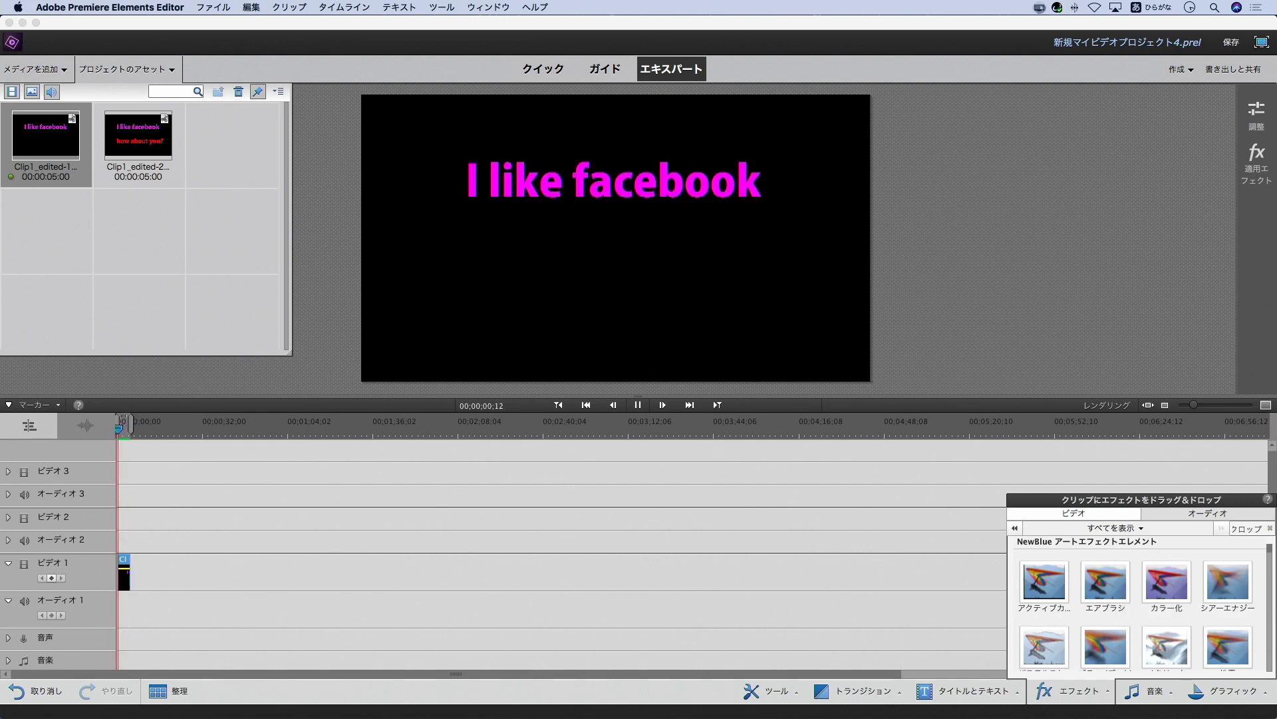
key(space)
- Find the クロップ effect in the 変形 category and apply it to the clip on the ビデオ 1 track
scroll(1234, 596, down, 5)
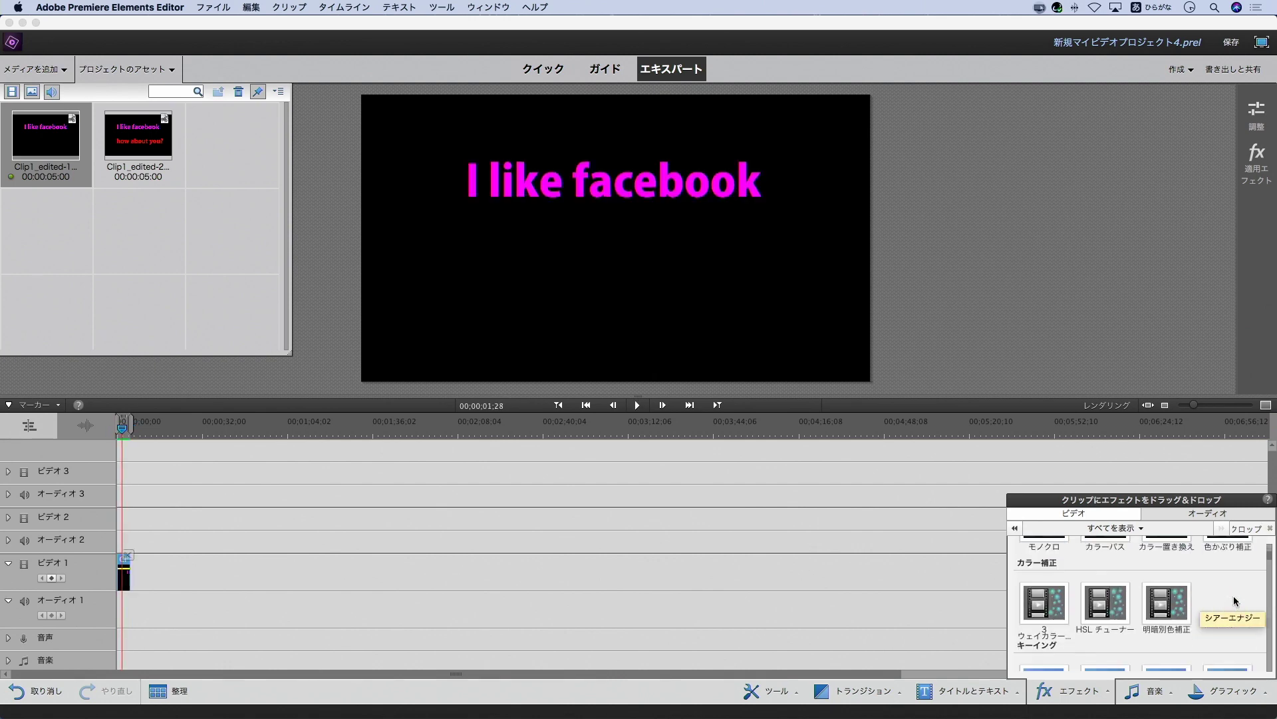
scroll(1234, 598, down, 5)
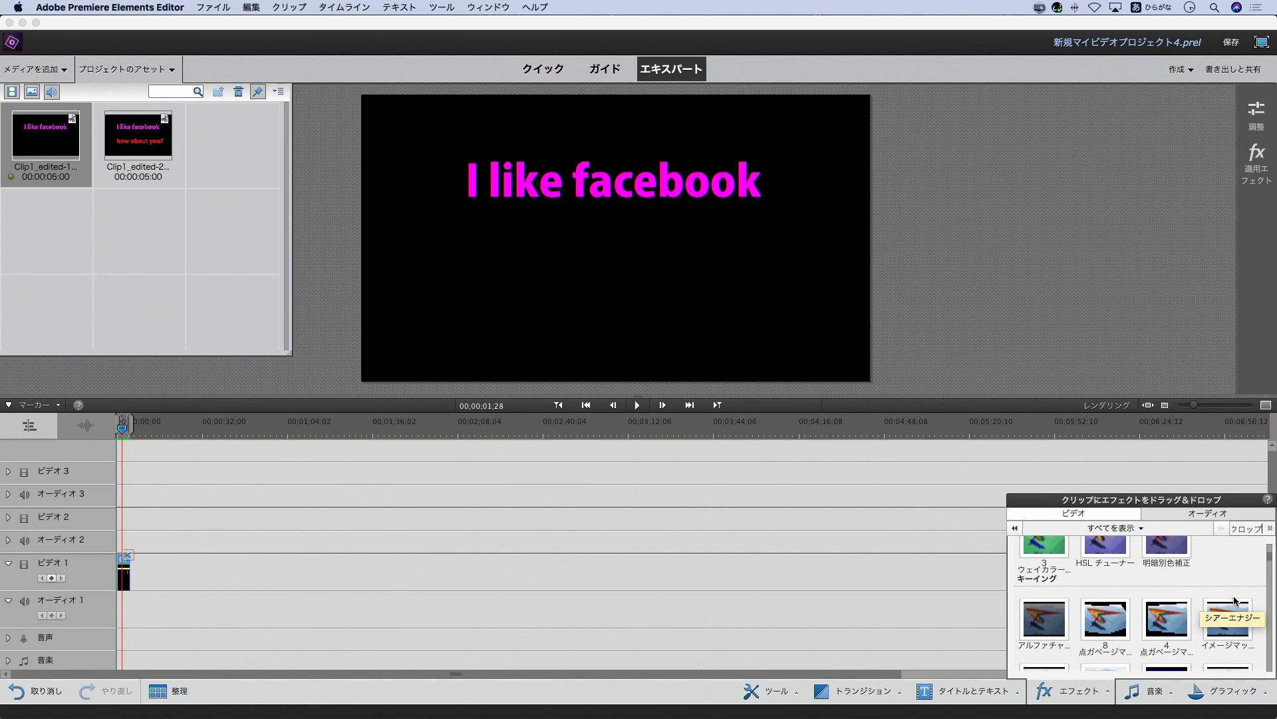
scroll(1234, 600, down, 6)
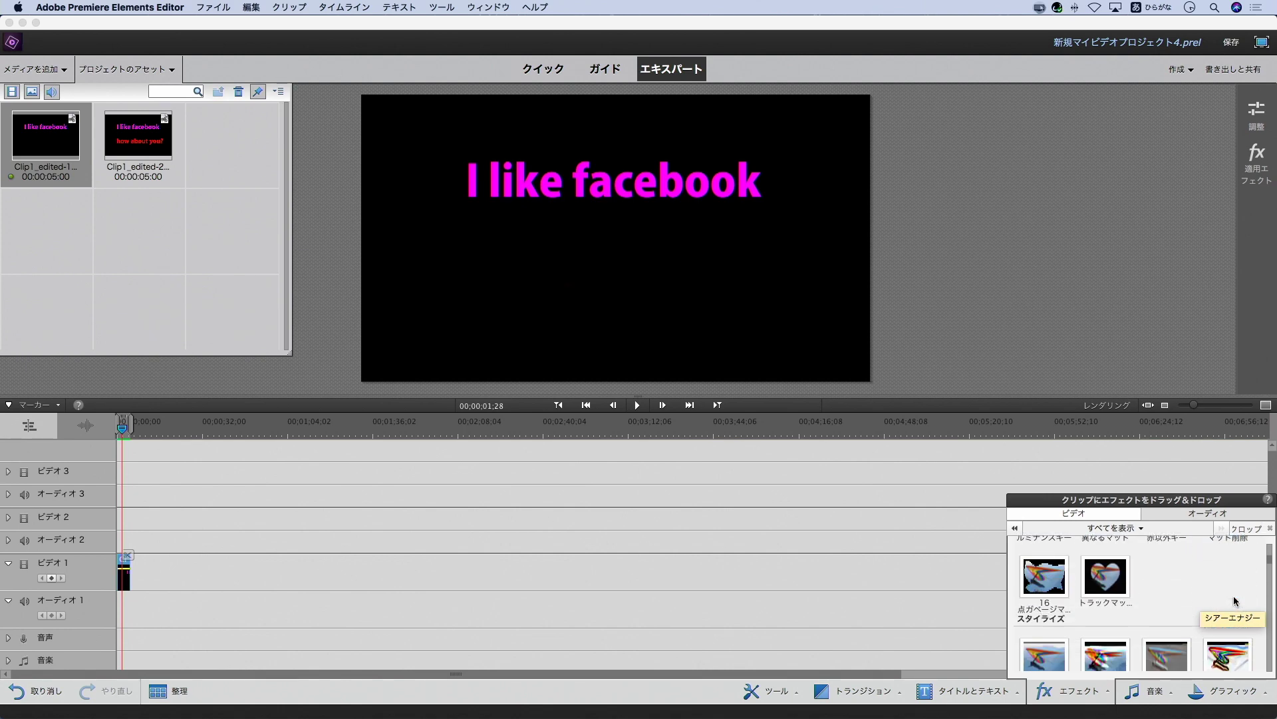
scroll(1234, 600, down, 4)
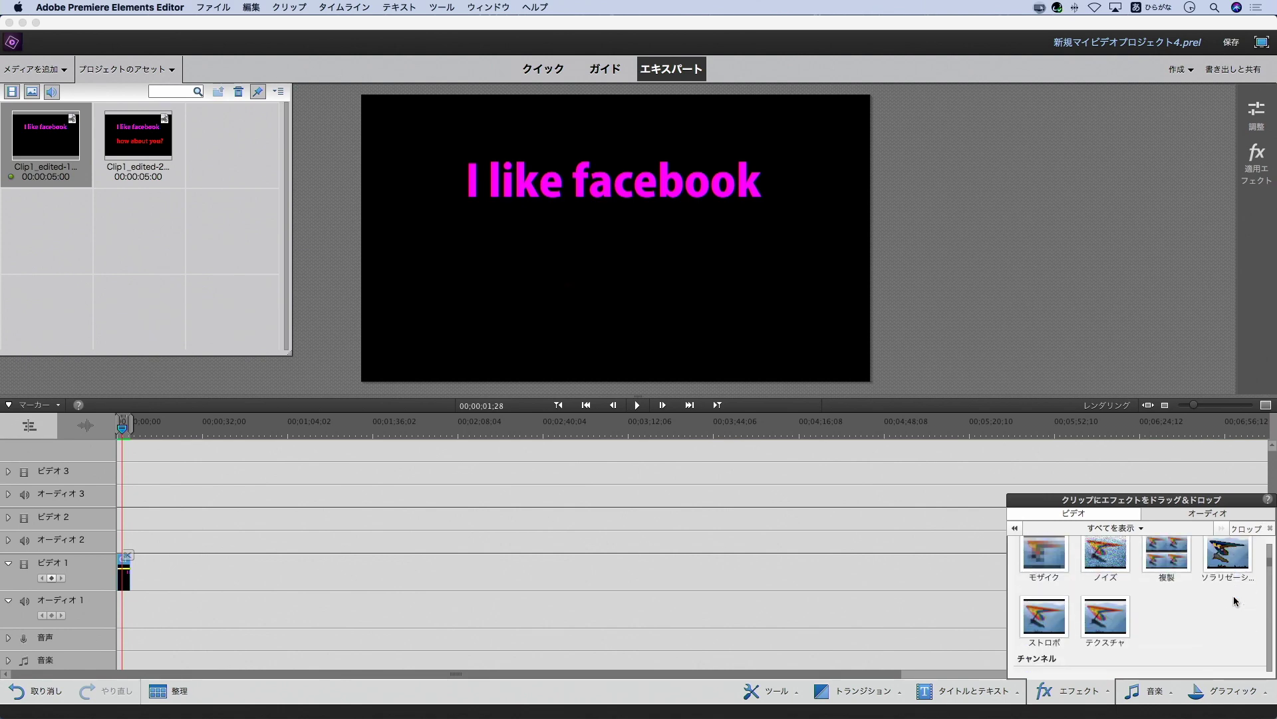
scroll(1234, 596, down, 3)
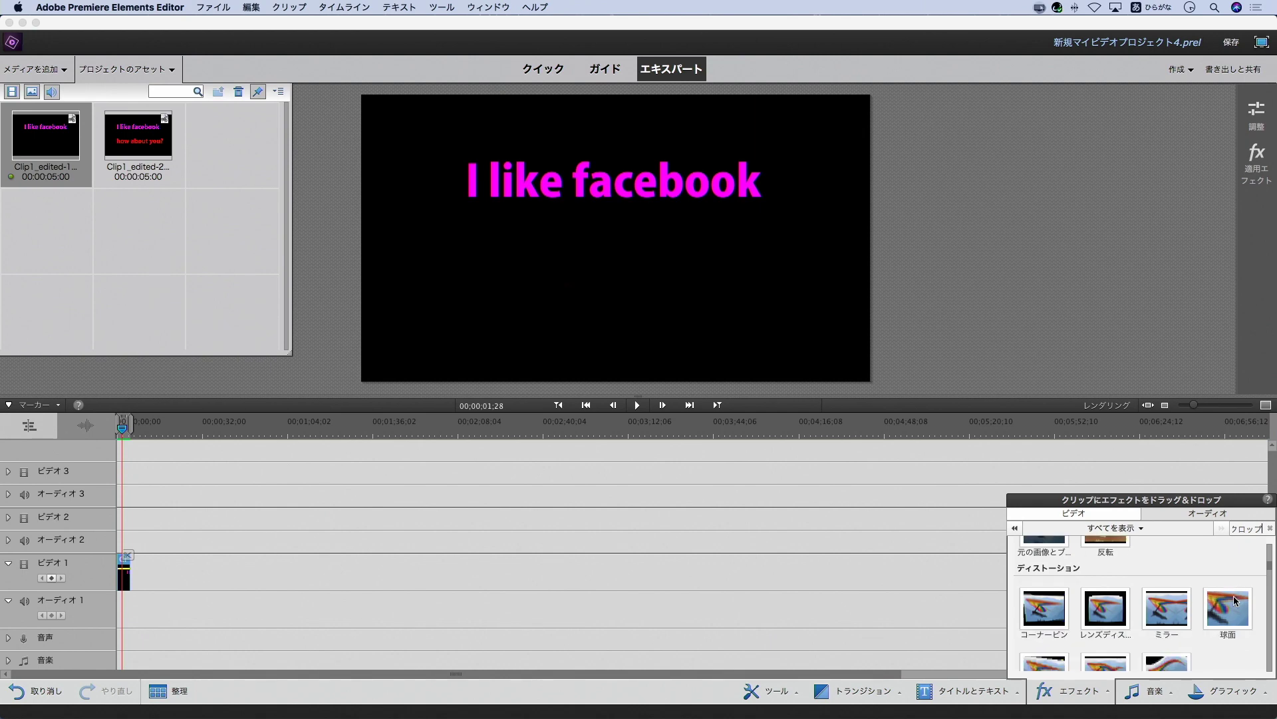
scroll(1234, 596, down, 5)
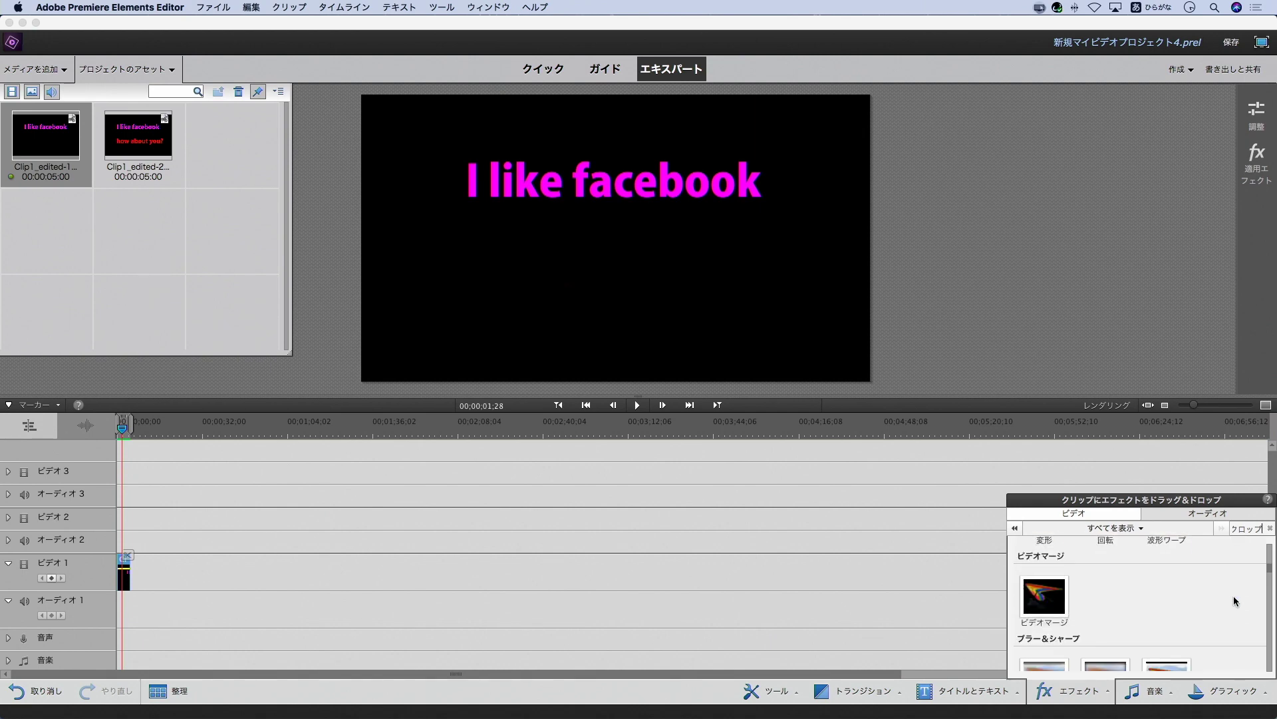
scroll(1233, 596, down, 5)
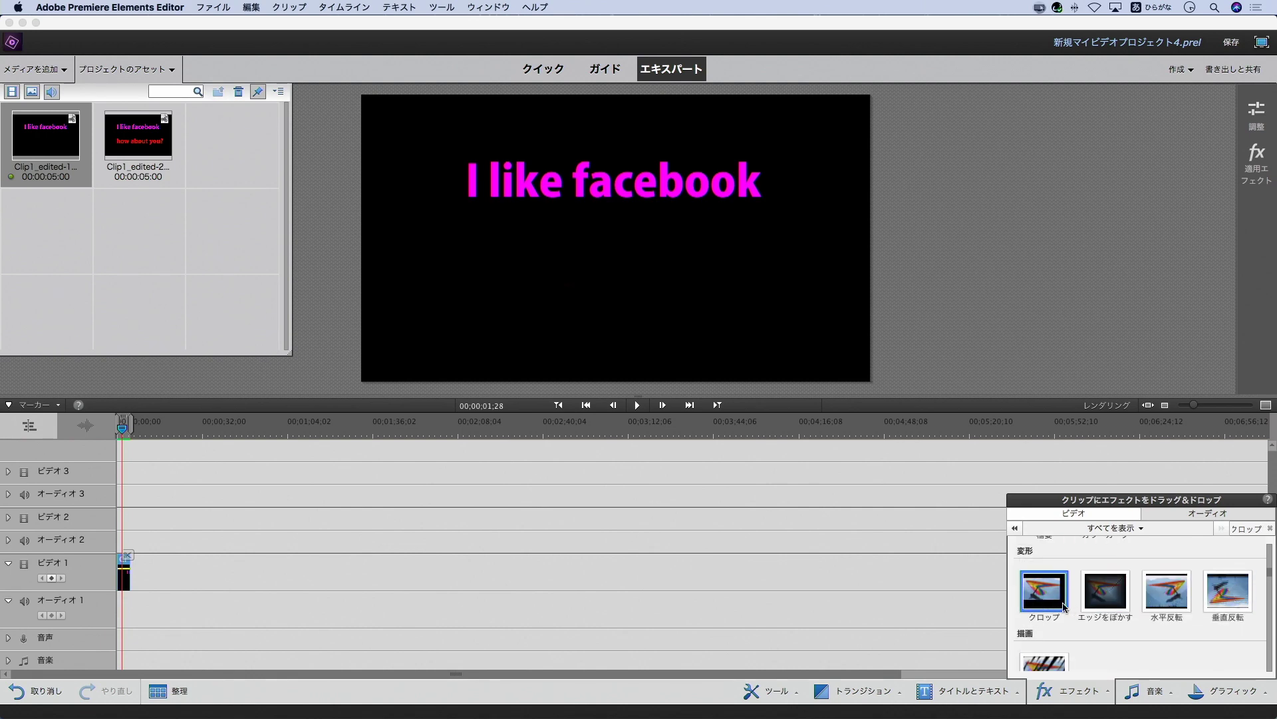
drag(1045, 607, 123, 570)
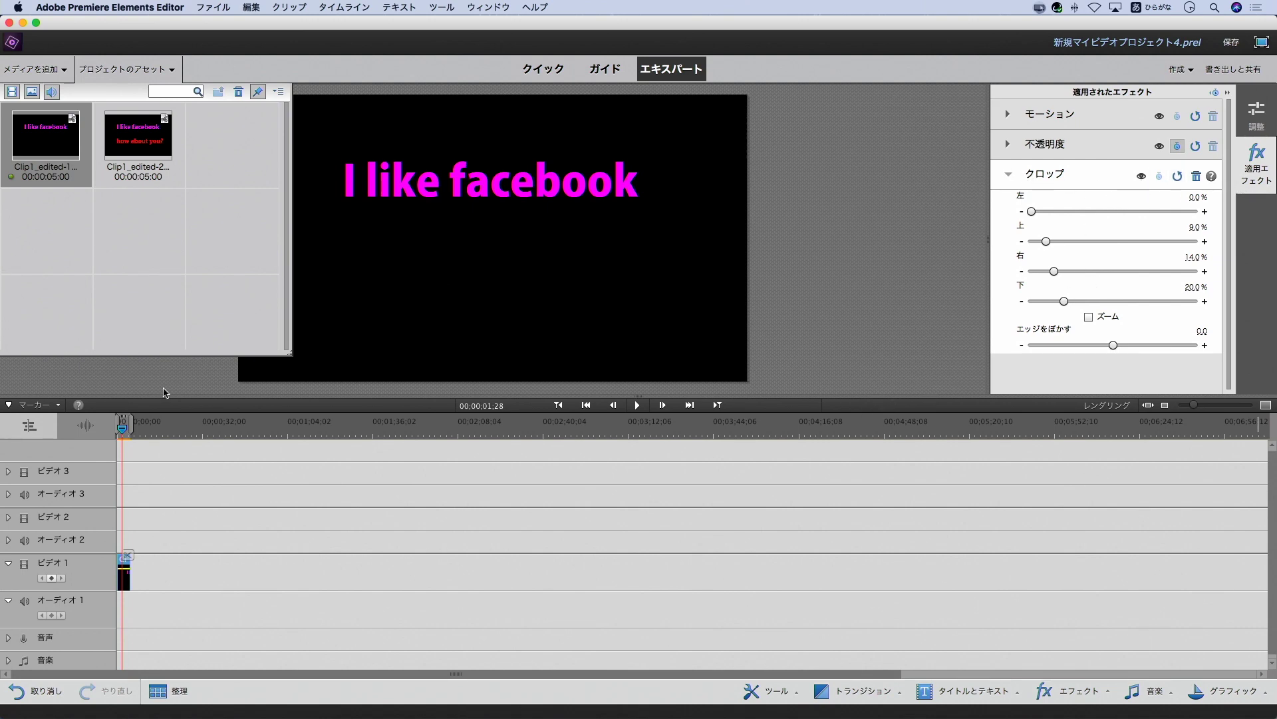
- Try setting the crop's 右 value to 100% at the clip's start and 0% at 00;00;02;15 without keyframes
drag(125, 437, 118, 436)
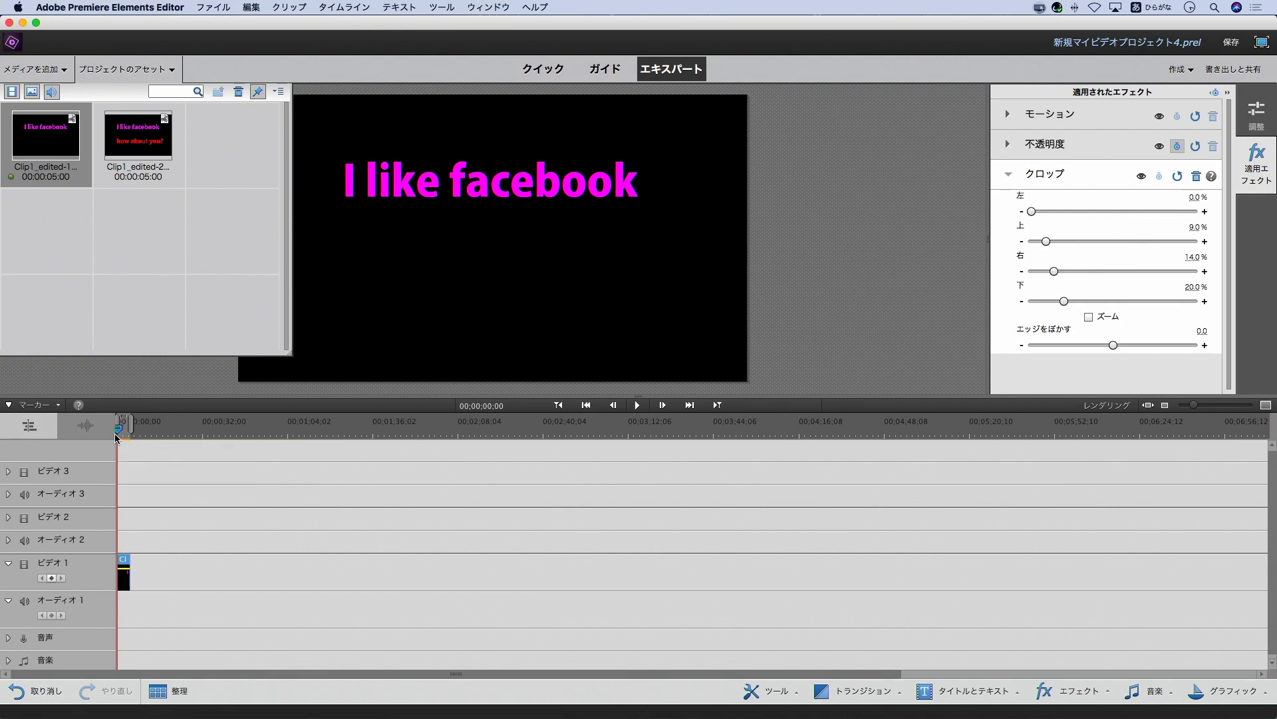
click(1205, 272)
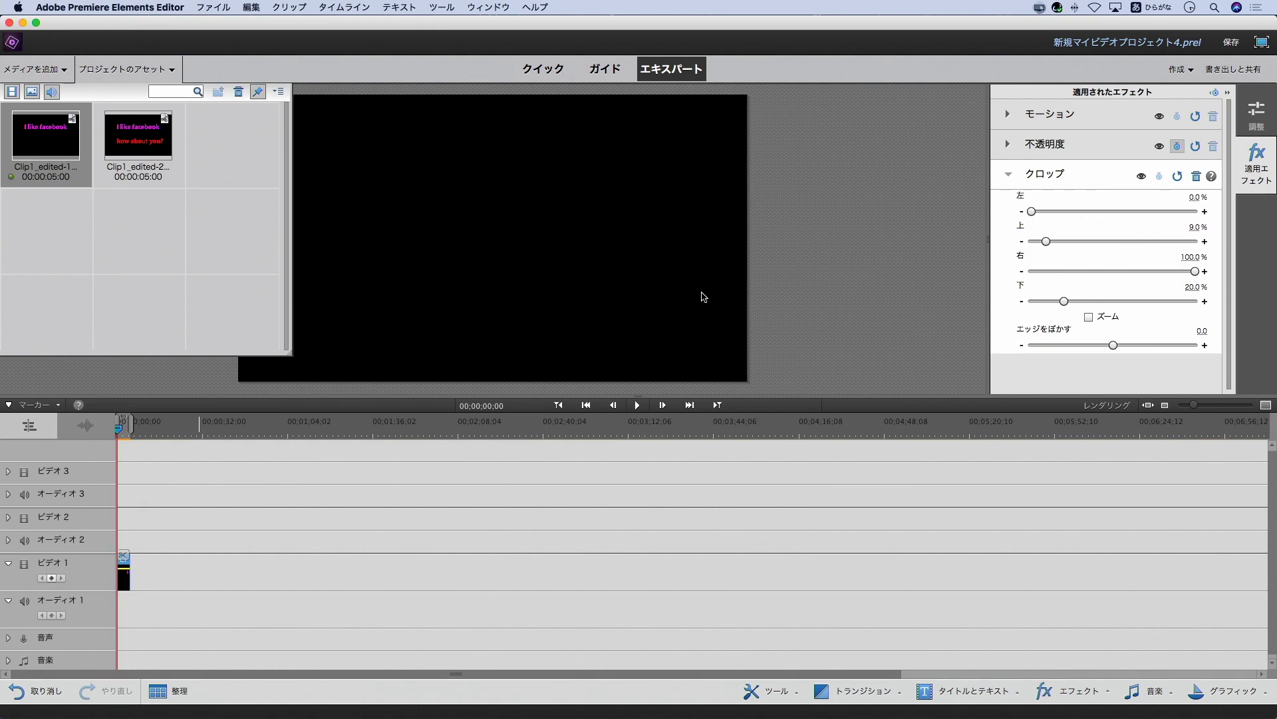
drag(119, 430, 124, 433)
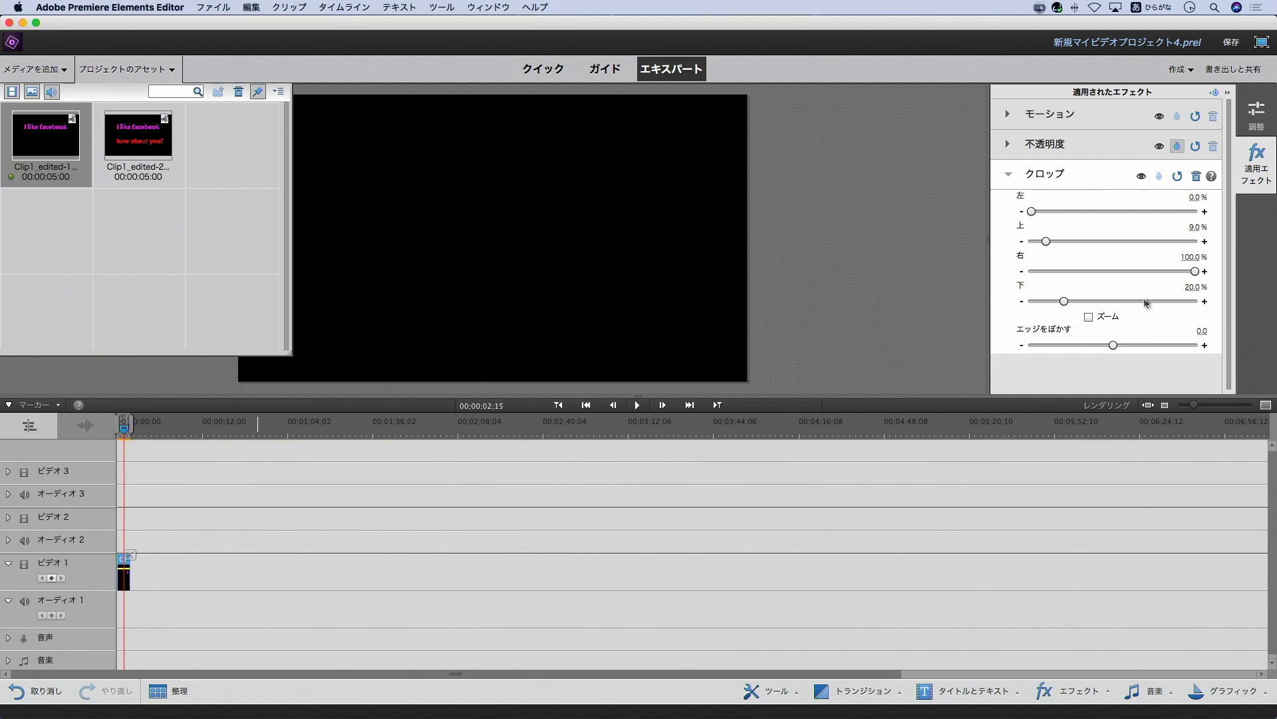
drag(1195, 272, 1010, 270)
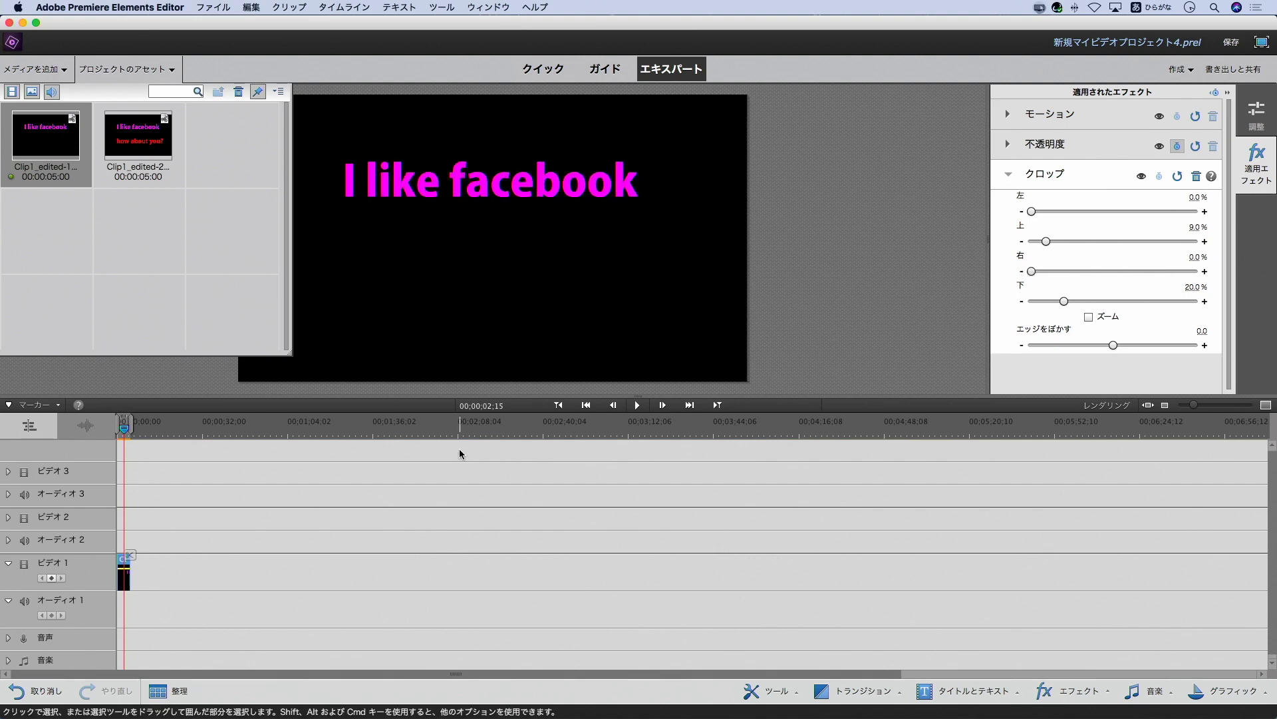
- Turn on animation for the クロップ effect at the clip's start and set its 右 value to 100% there
click(119, 432)
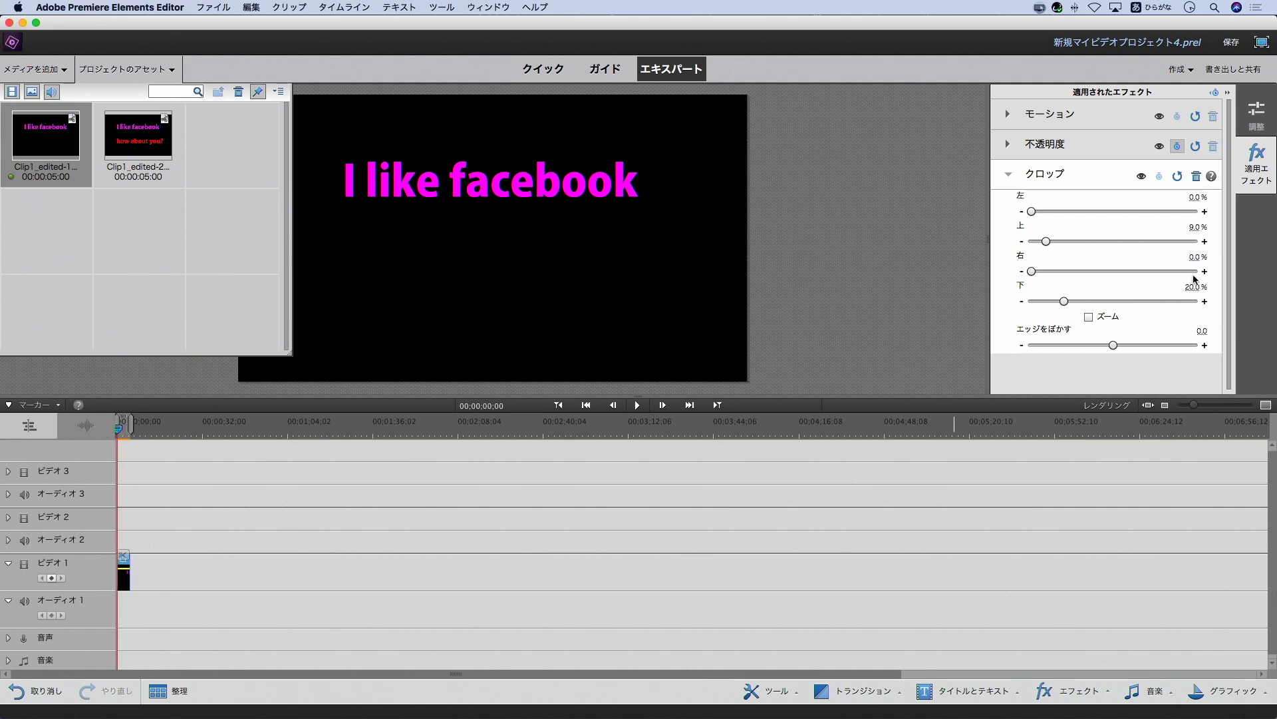
click(1157, 174)
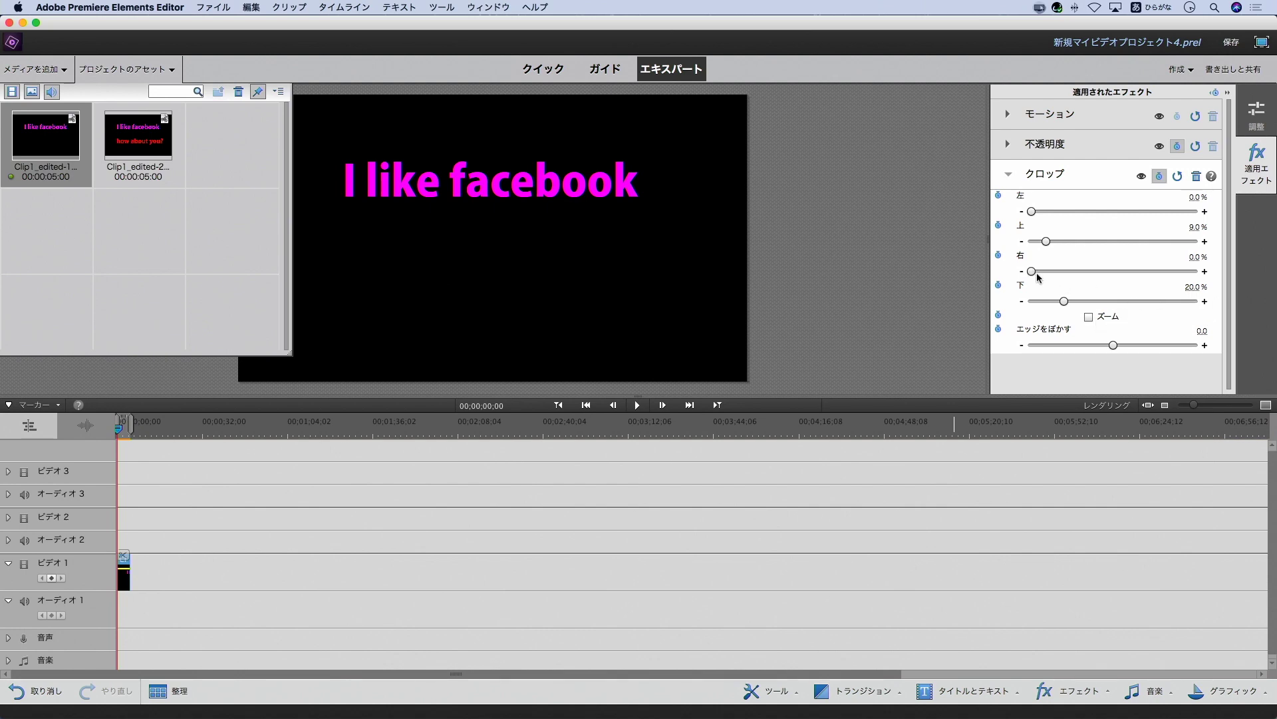
drag(1031, 269, 1227, 266)
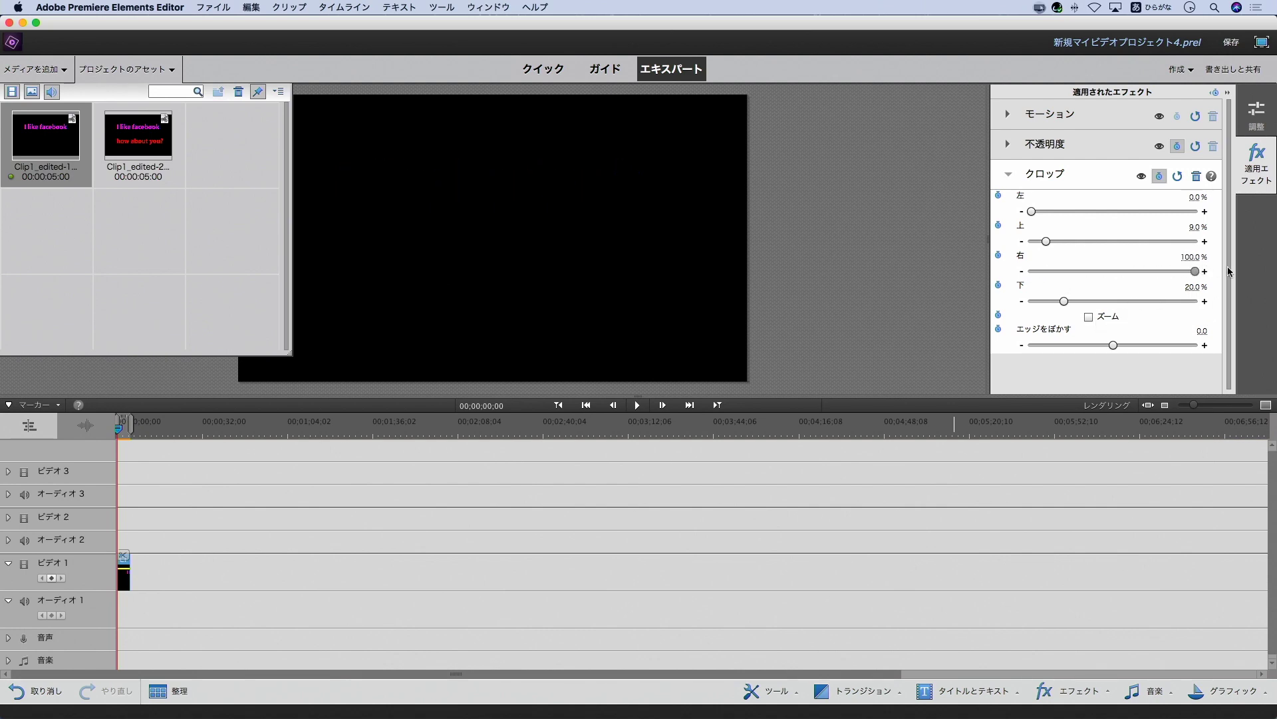
- Set the クロップ effect's 右 value to 0% at 00;00;02;15 in the clip
click(125, 429)
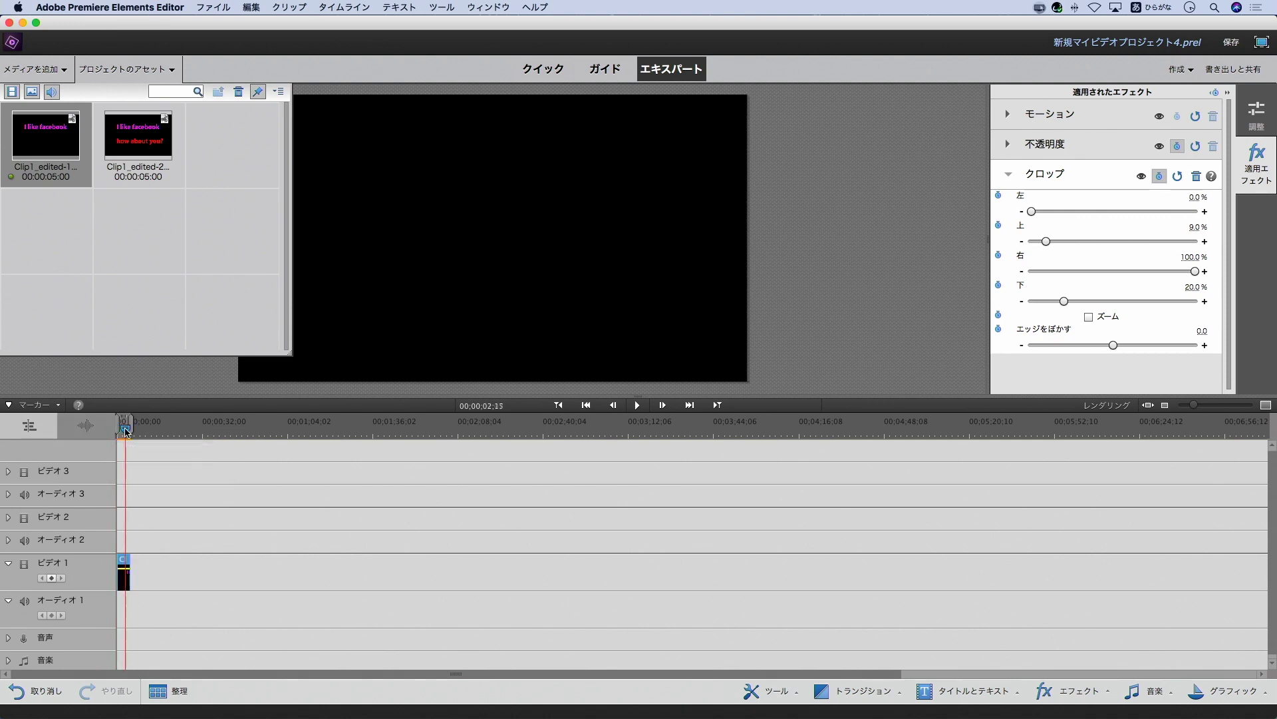
drag(125, 429, 124, 432)
drag(1196, 273, 1009, 267)
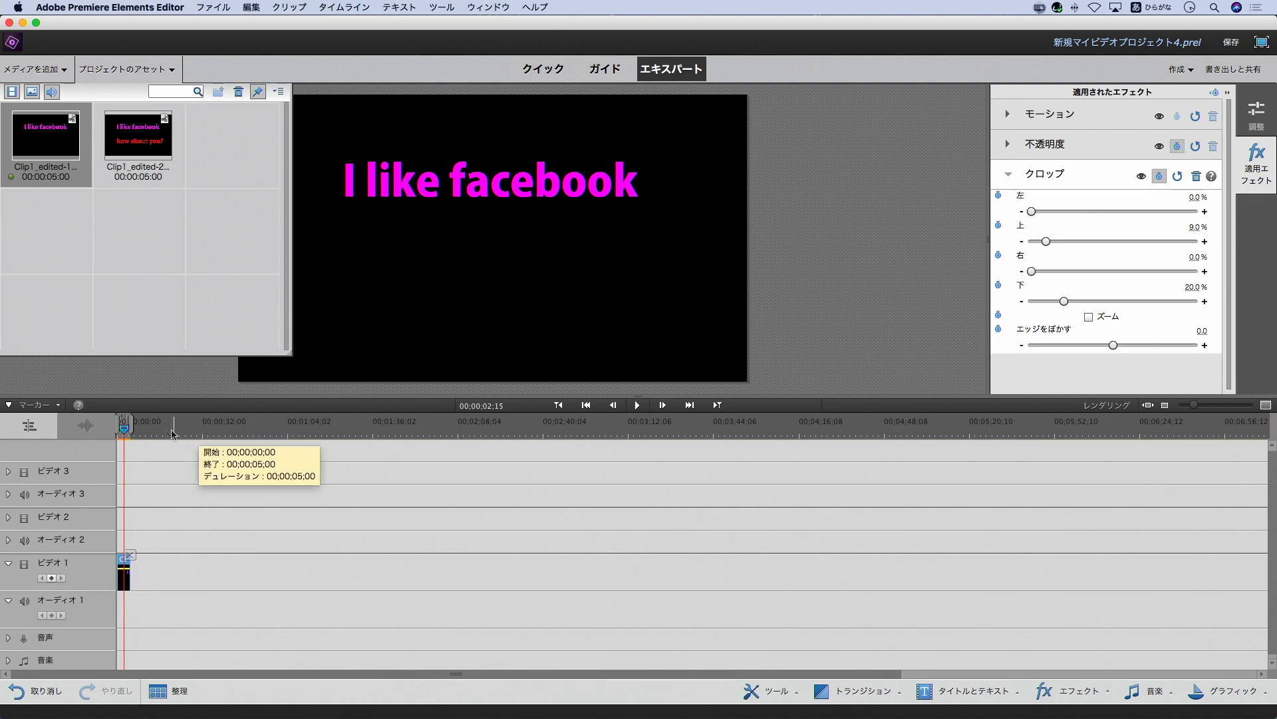
- Play the clip on the ビデオ 1 track from its start to preview the animated crop
drag(124, 429, 107, 434)
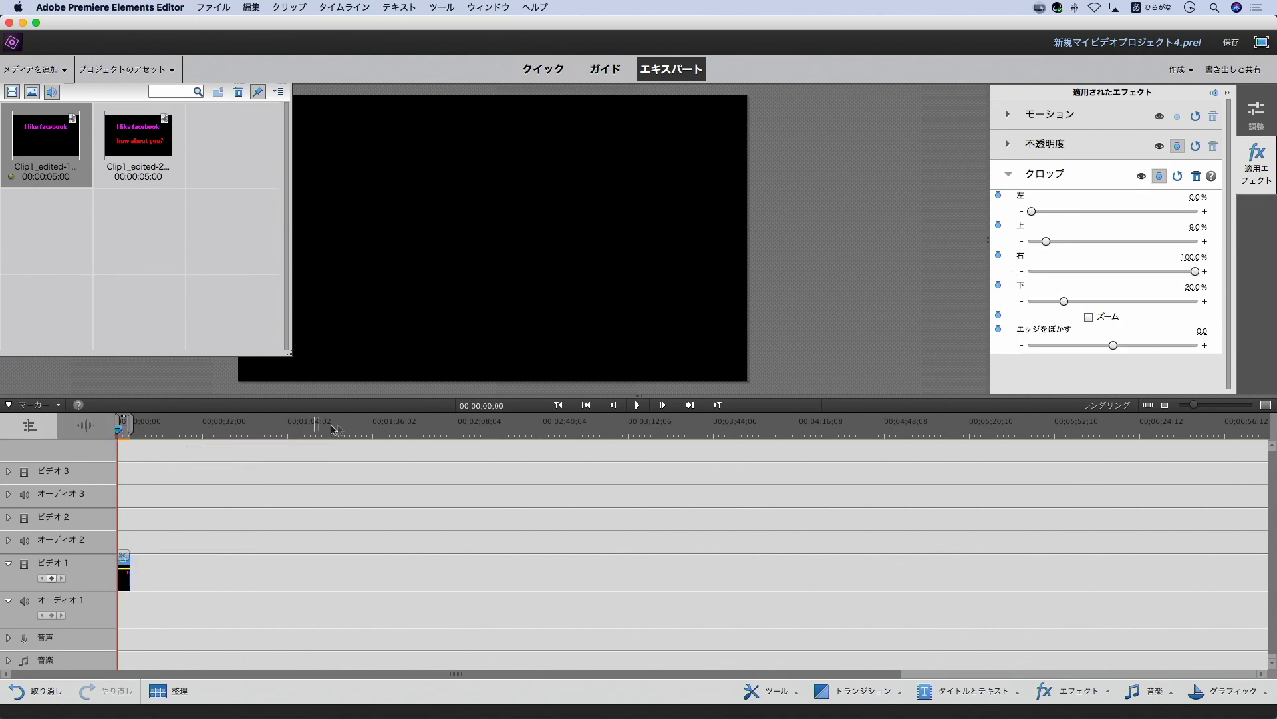
key(space)
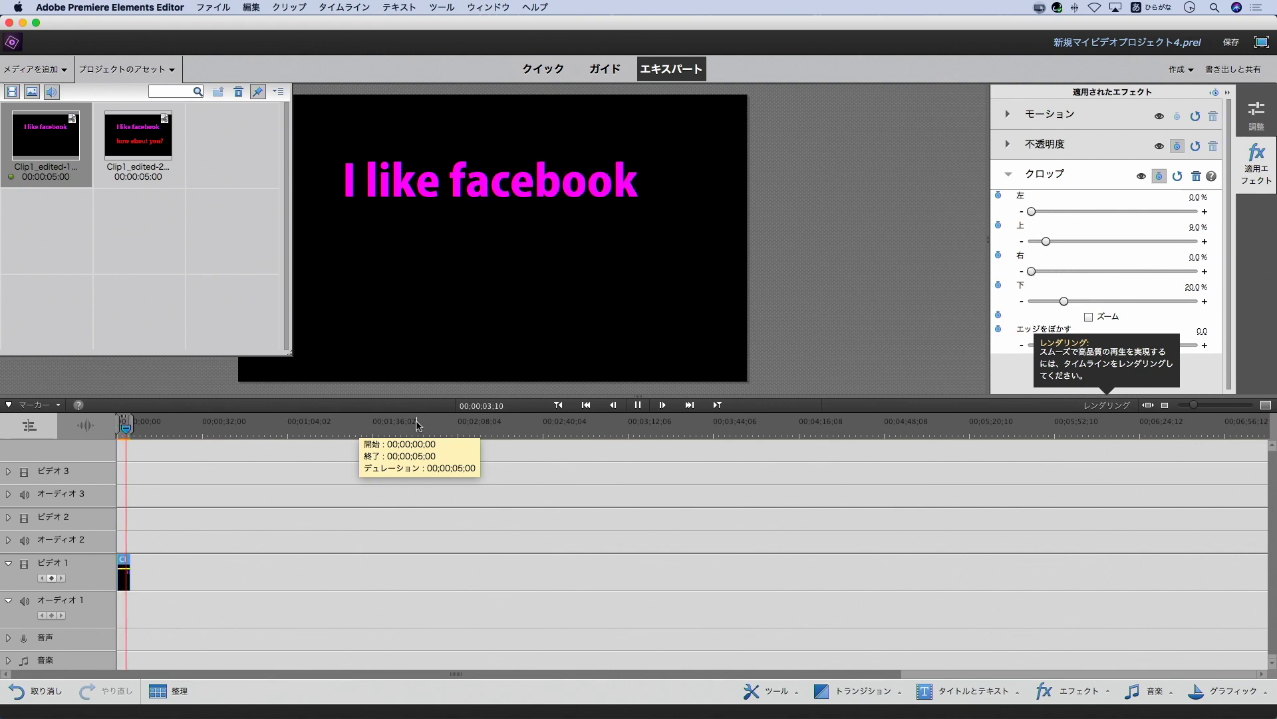
drag(125, 427, 104, 428)
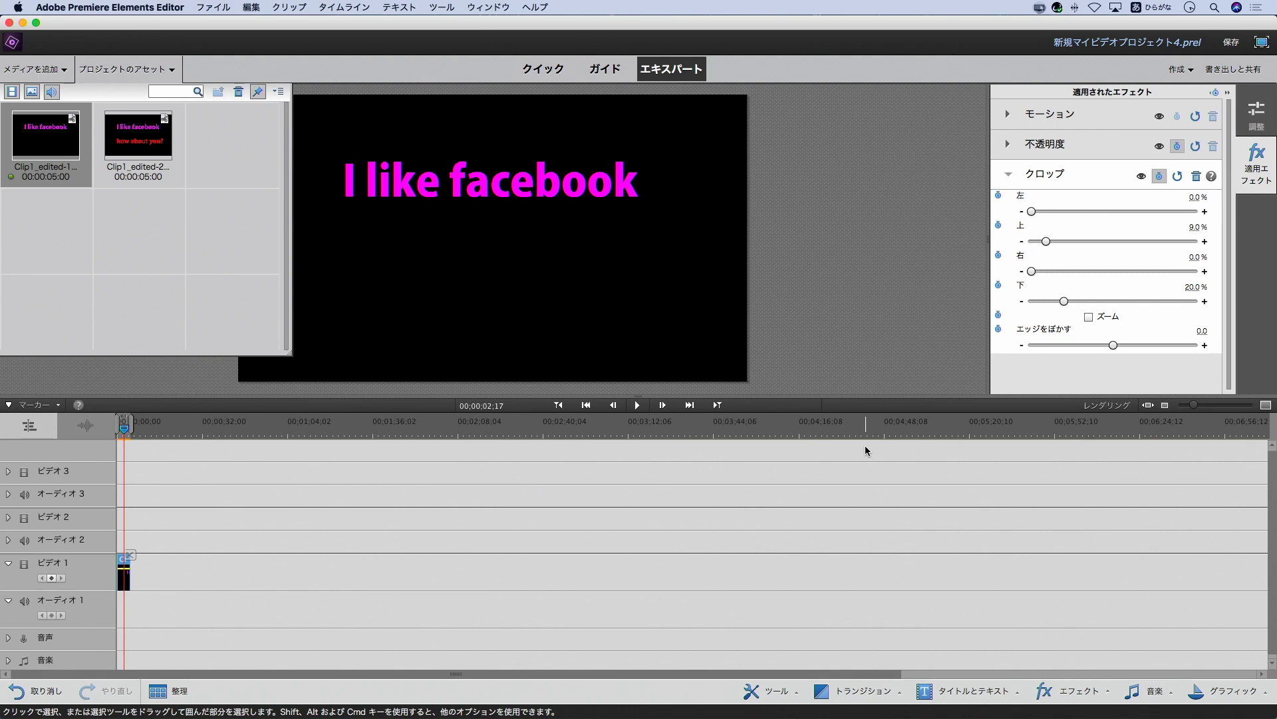
scroll(866, 449, down, 1)
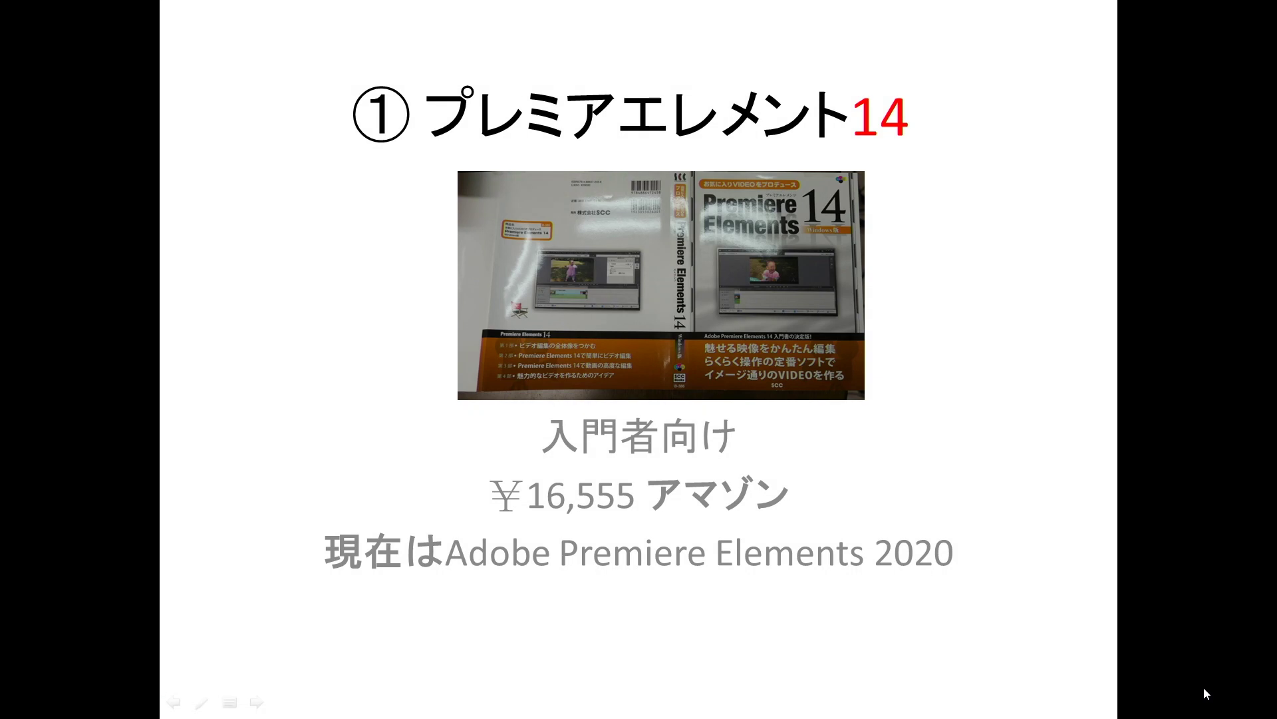
click(769, 514)
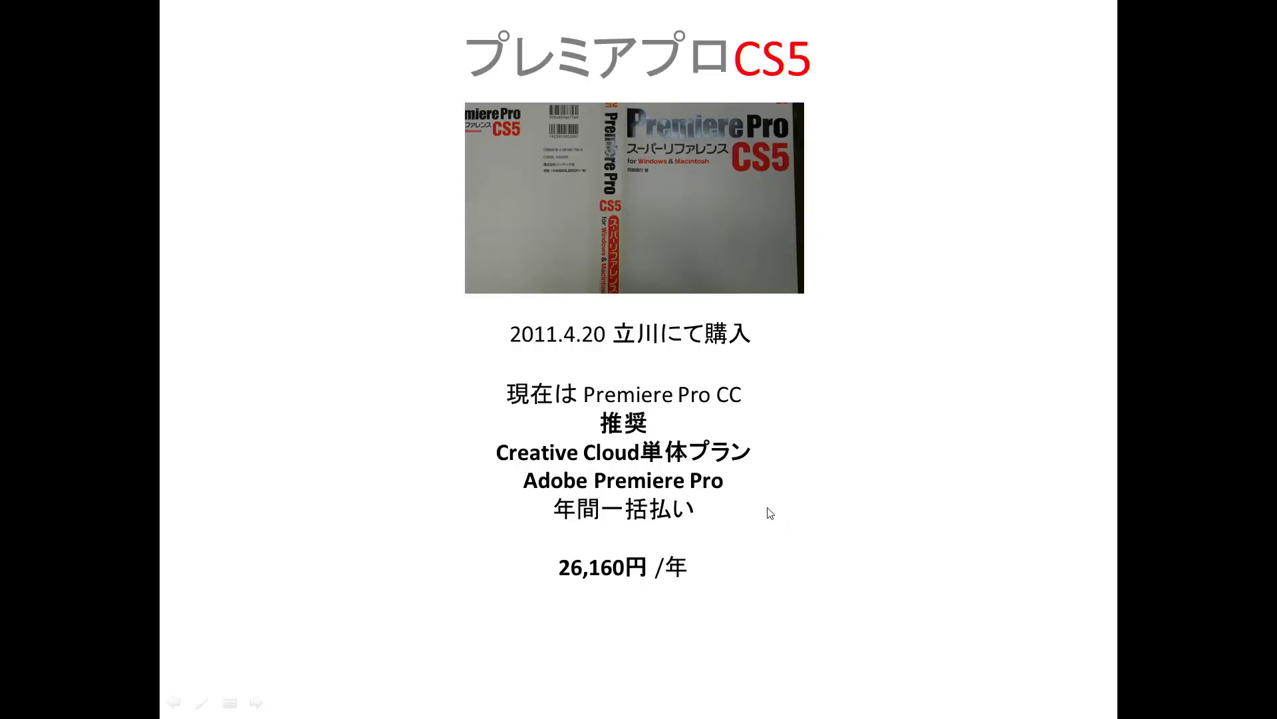
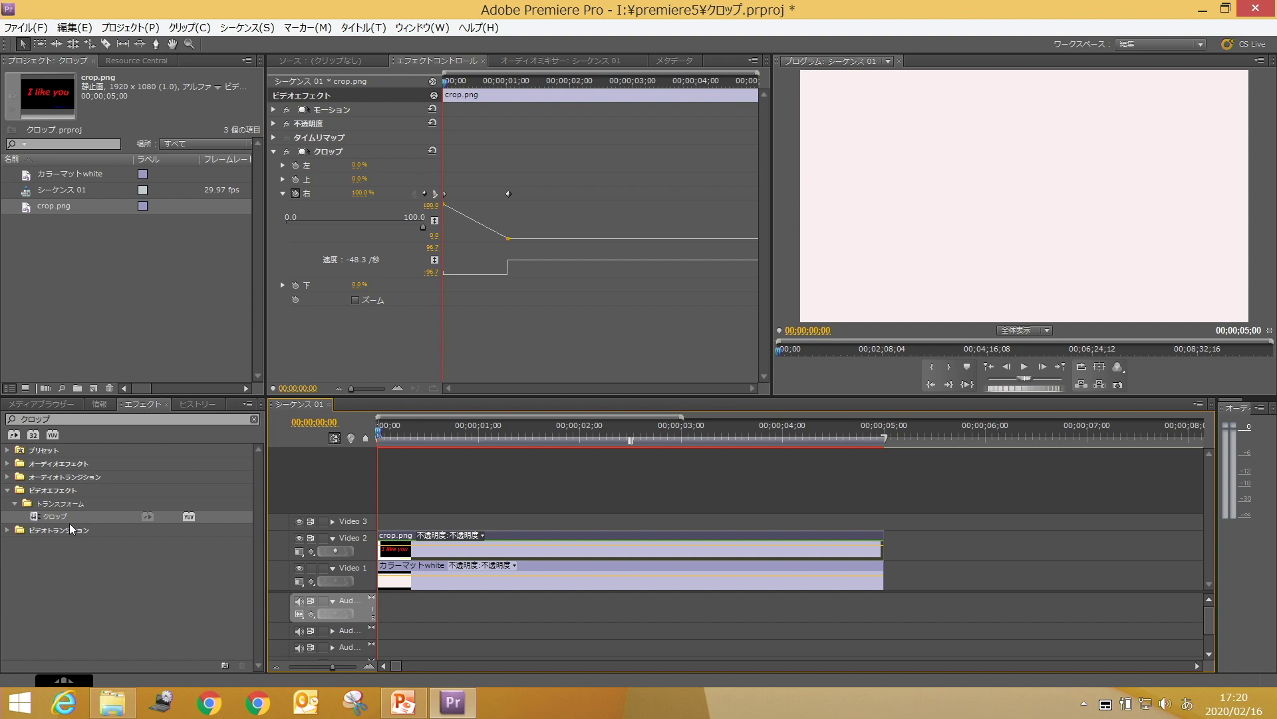
- Clear the existing search term from the effects search
click(58, 417)
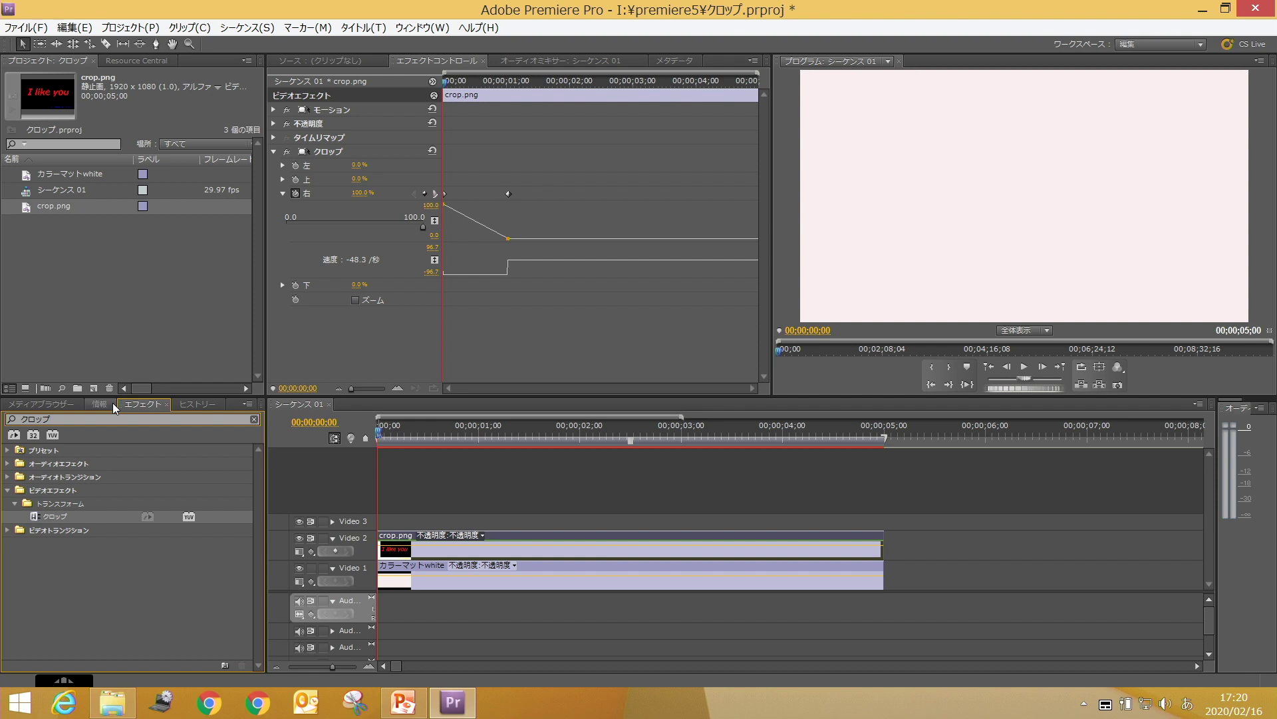
key(BackSpace)
key(BackSpace)
key(BackSpace)
key(BackSpace)
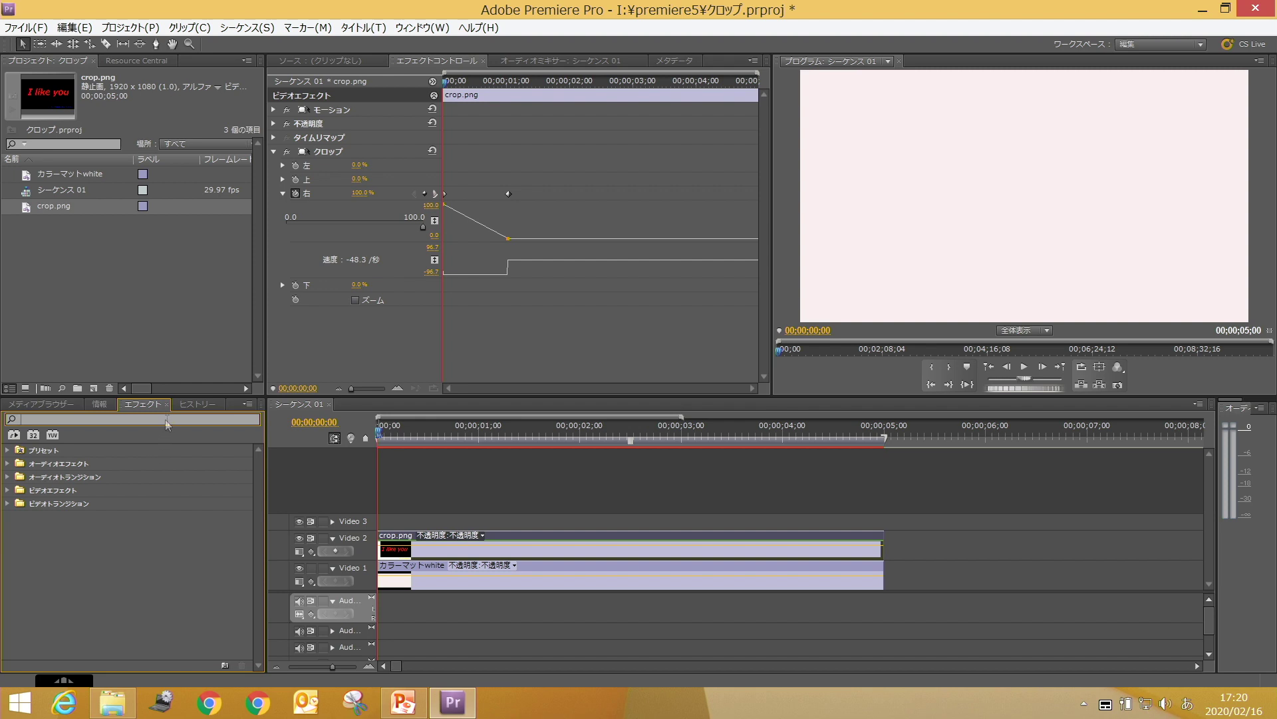
- Search the effects for クロップ and apply the クロップ video effect to the crop.png clip on Video 2
click(38, 420)
text(k)
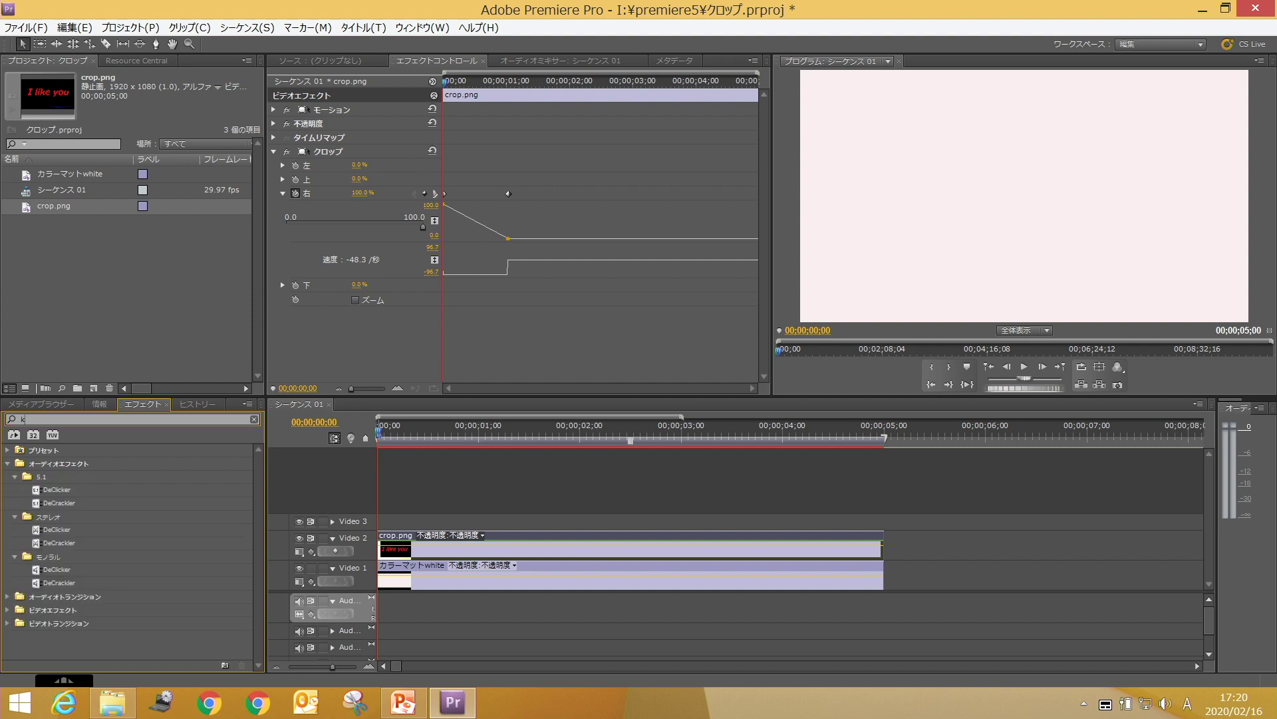
key(BackSpace)
key(Zenkaku_Hankaku)
text(kuropp)
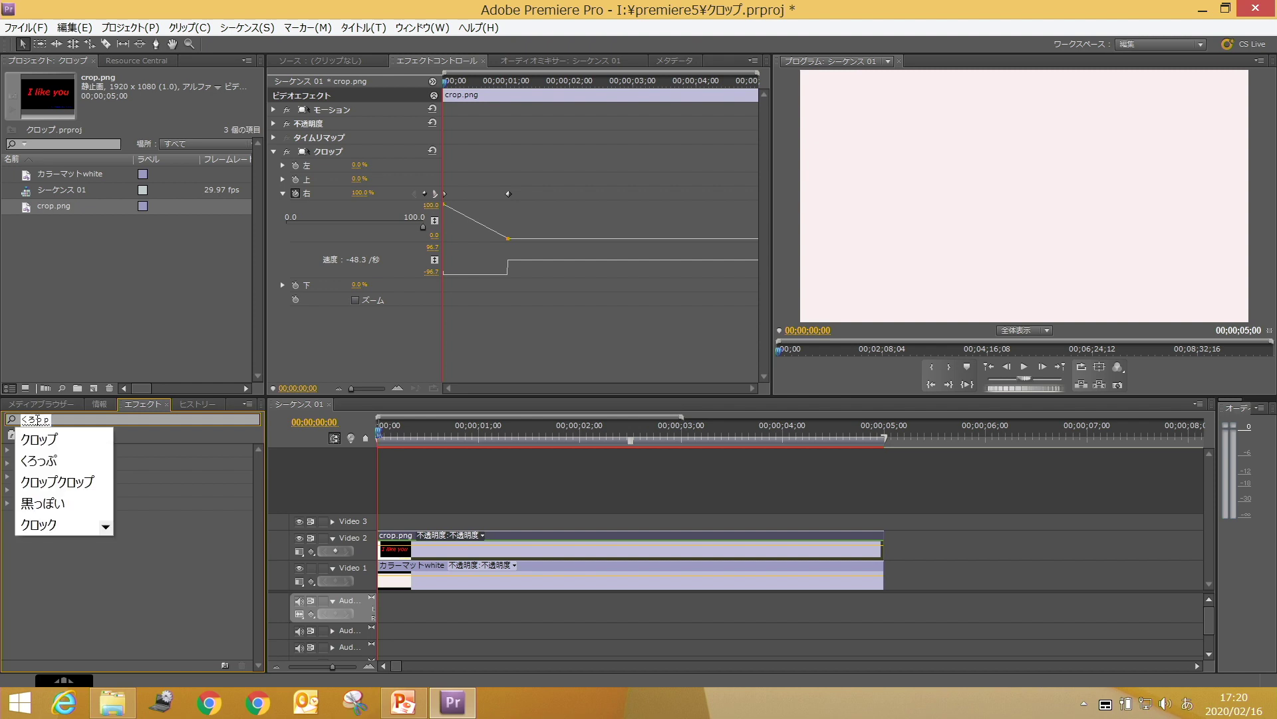
click(57, 441)
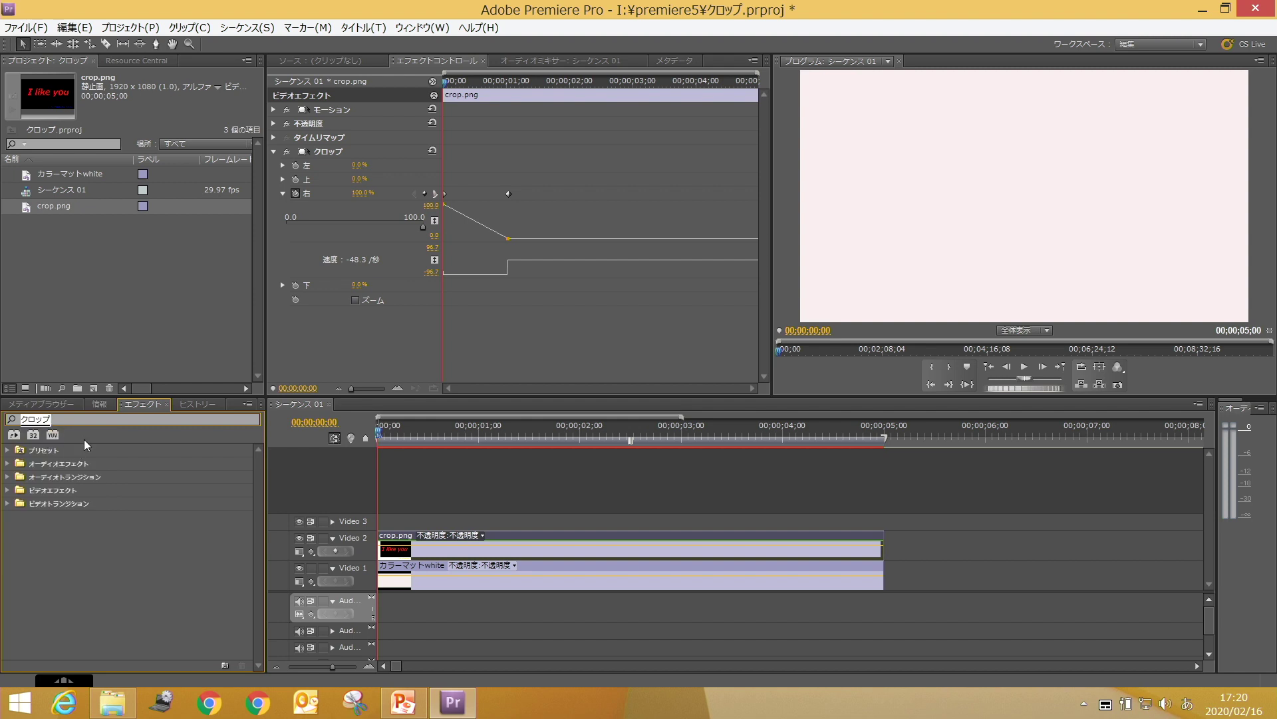
key(Return)
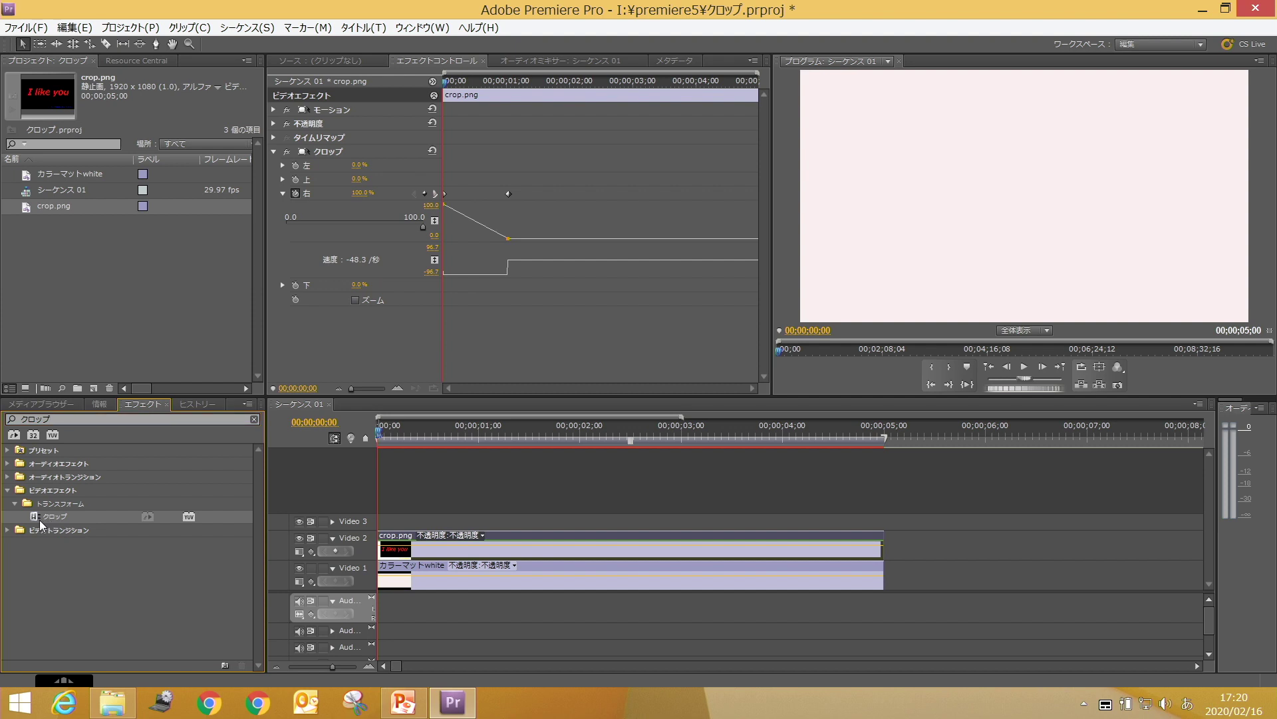
drag(41, 520, 401, 555)
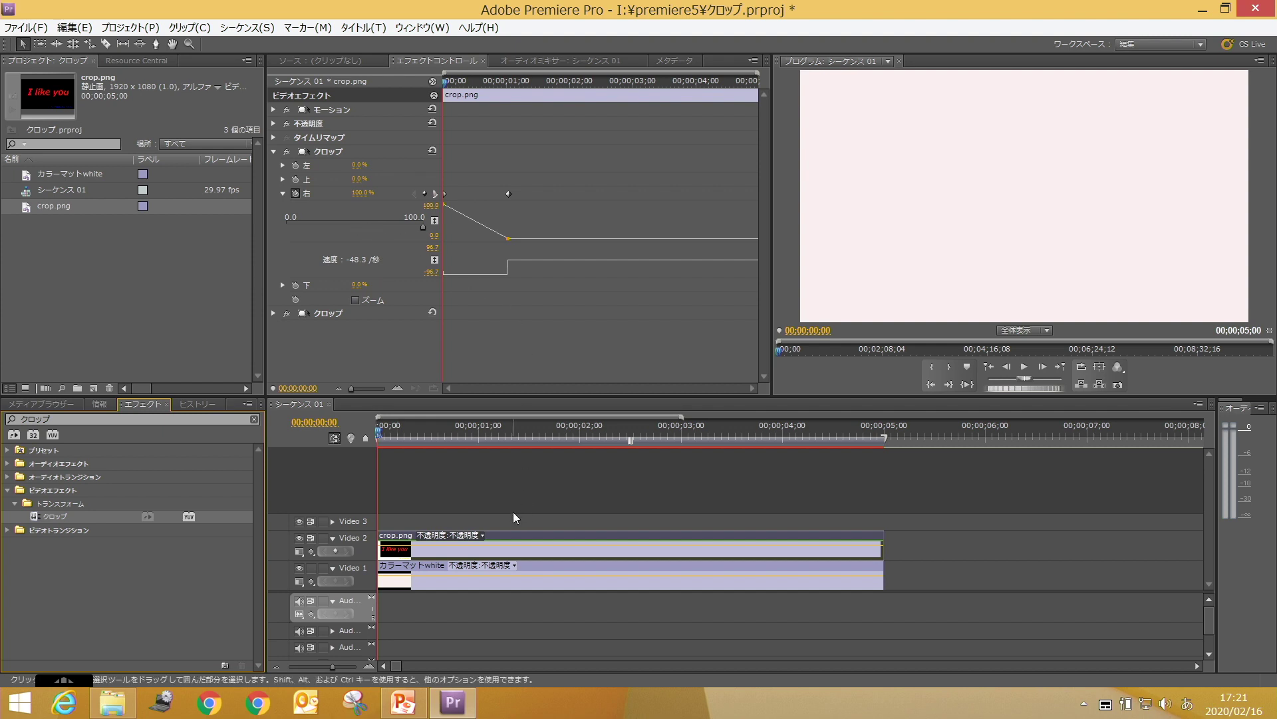
- Add a keyframe for the first クロップ effect's 右 value at 00;00;01;14 and set it to 94.2%
click(447, 93)
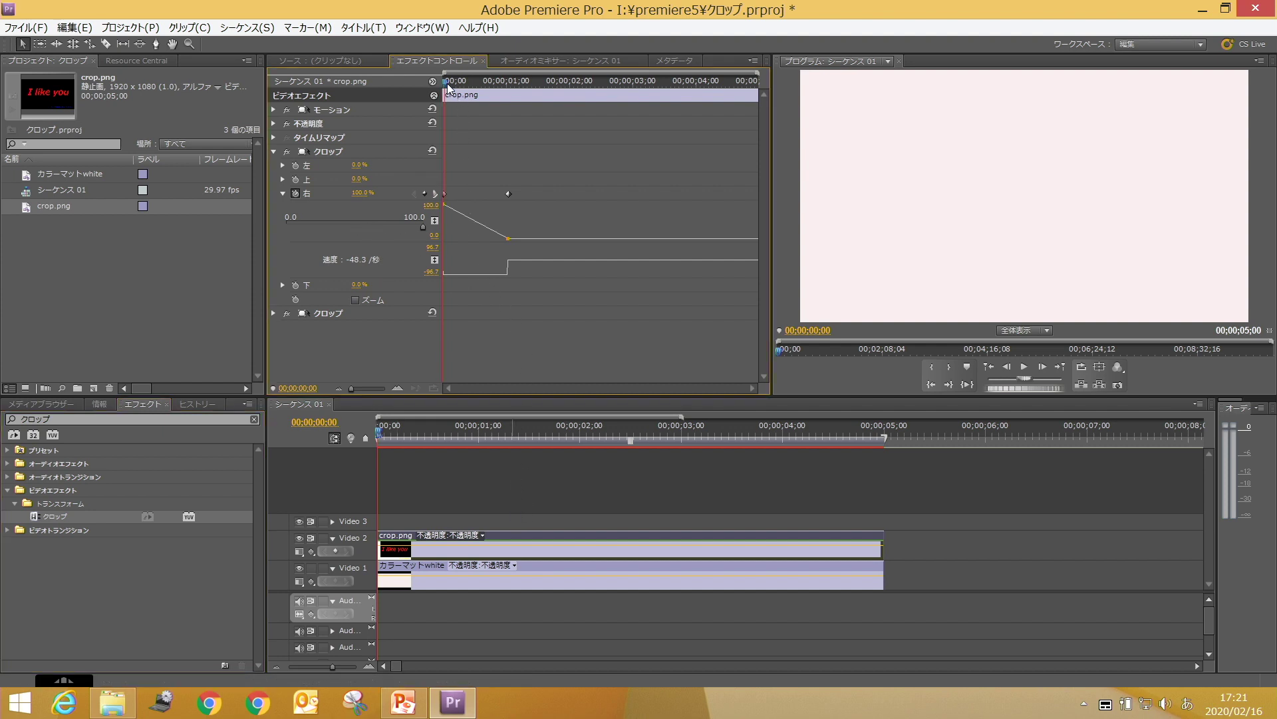
drag(445, 89, 513, 101)
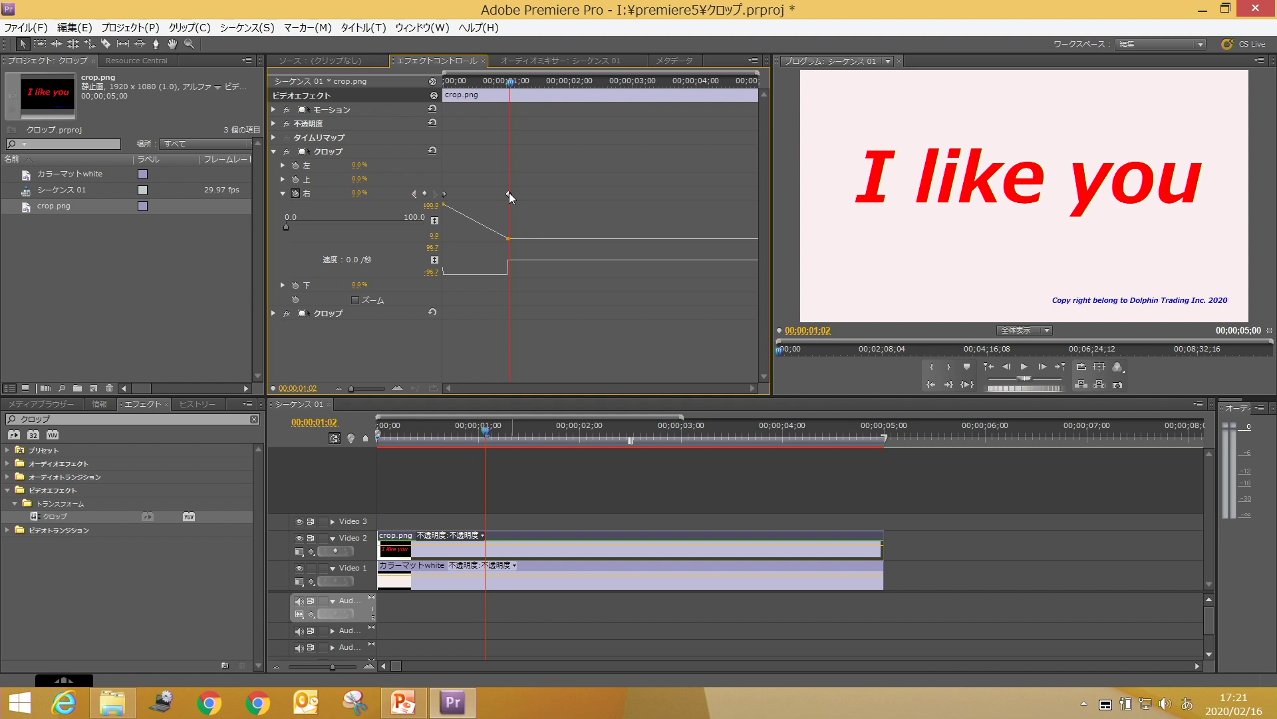
click(522, 80)
drag(524, 85, 536, 83)
click(424, 193)
drag(289, 225, 415, 243)
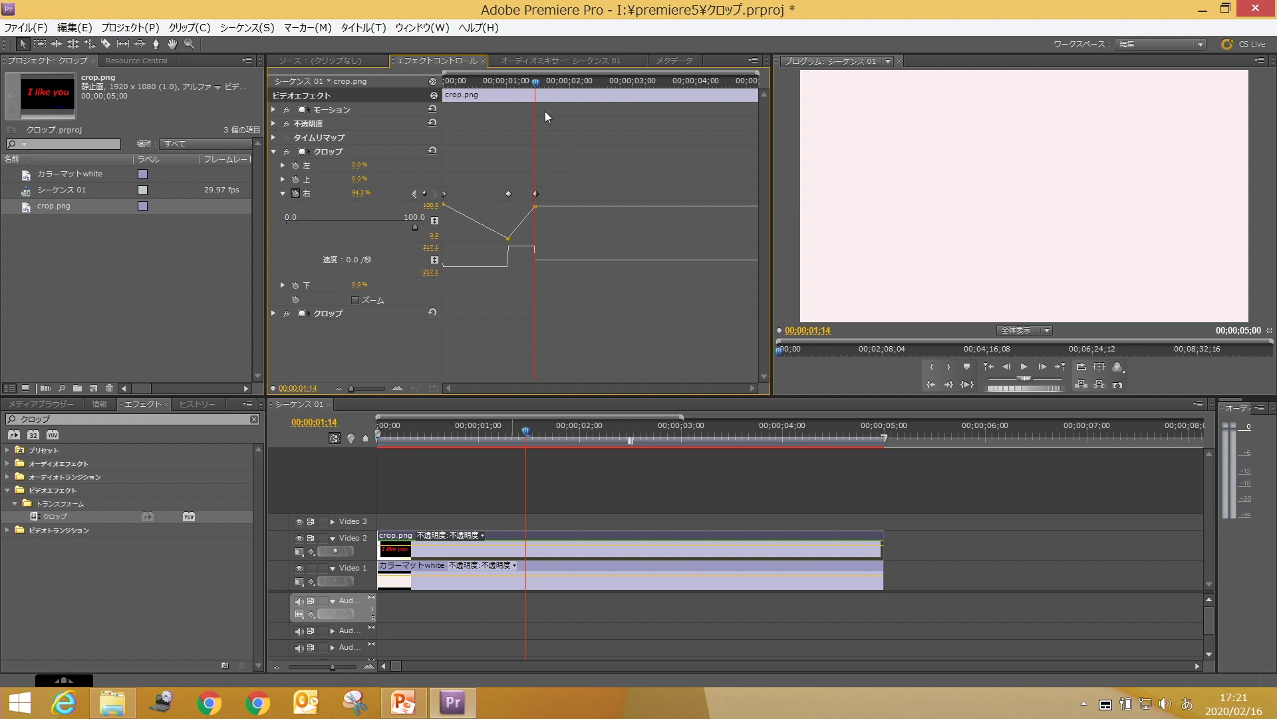
- Play シーケンス 01 from the start to preview the crop with the added keyframe
drag(536, 81, 414, 86)
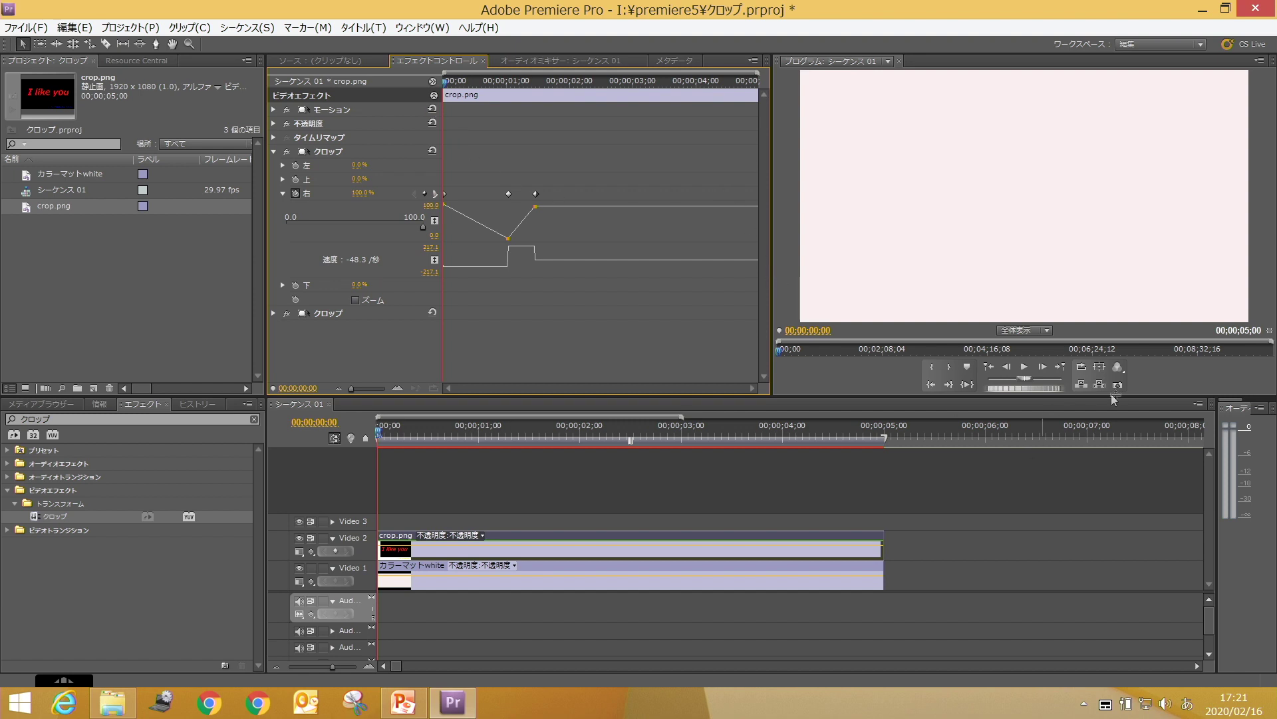
click(1024, 368)
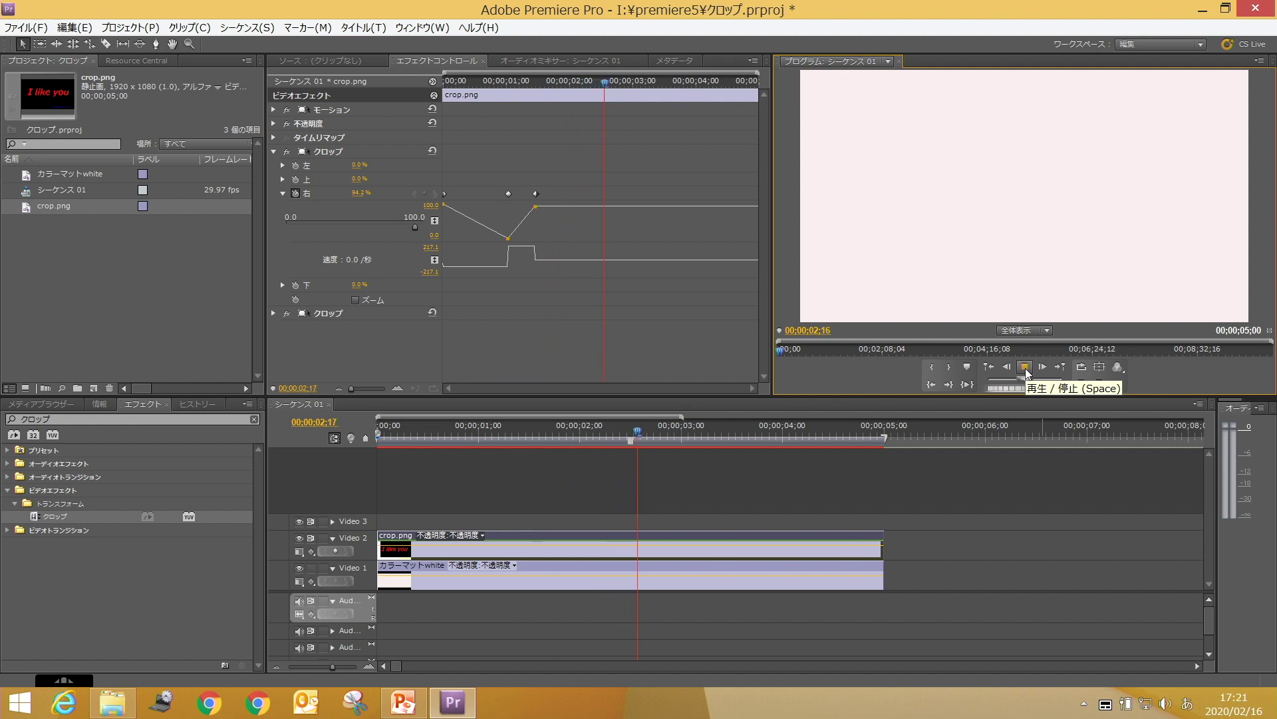
click(1025, 369)
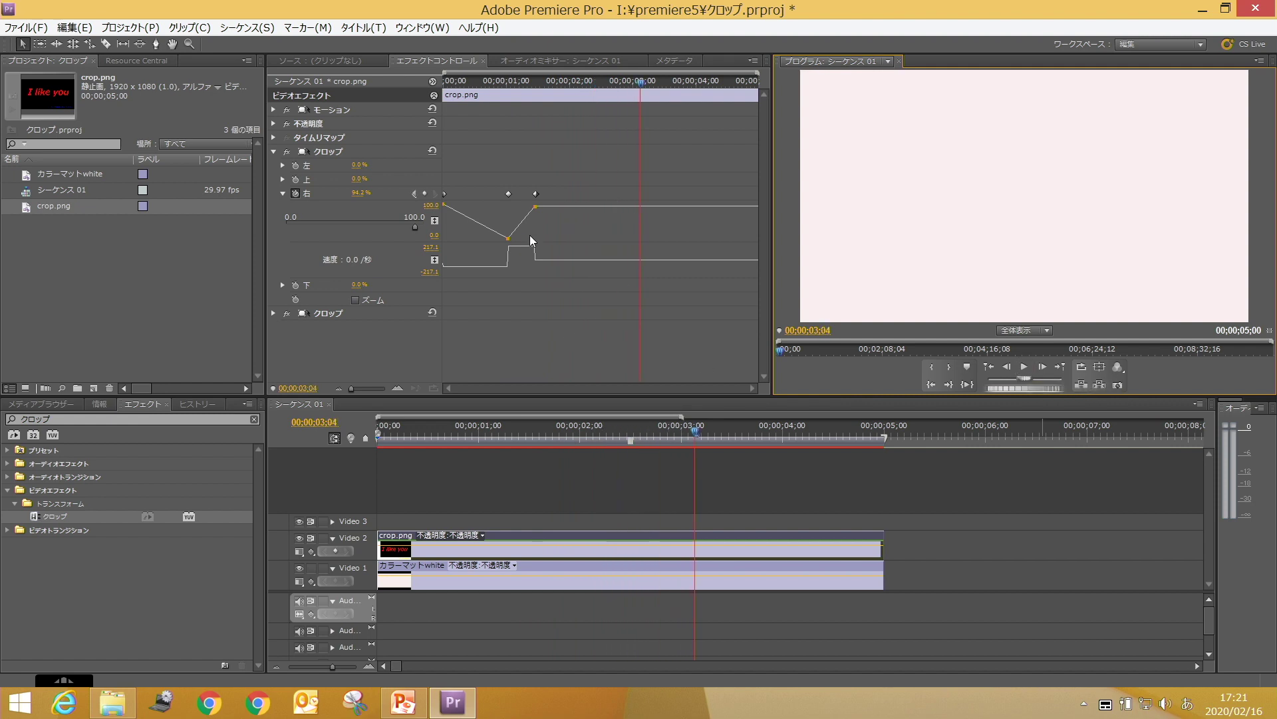
- Undo the last 右 value change on the third クロップ keyframe and move the playhead back to about that keyframe
click(536, 194)
right_click(535, 195)
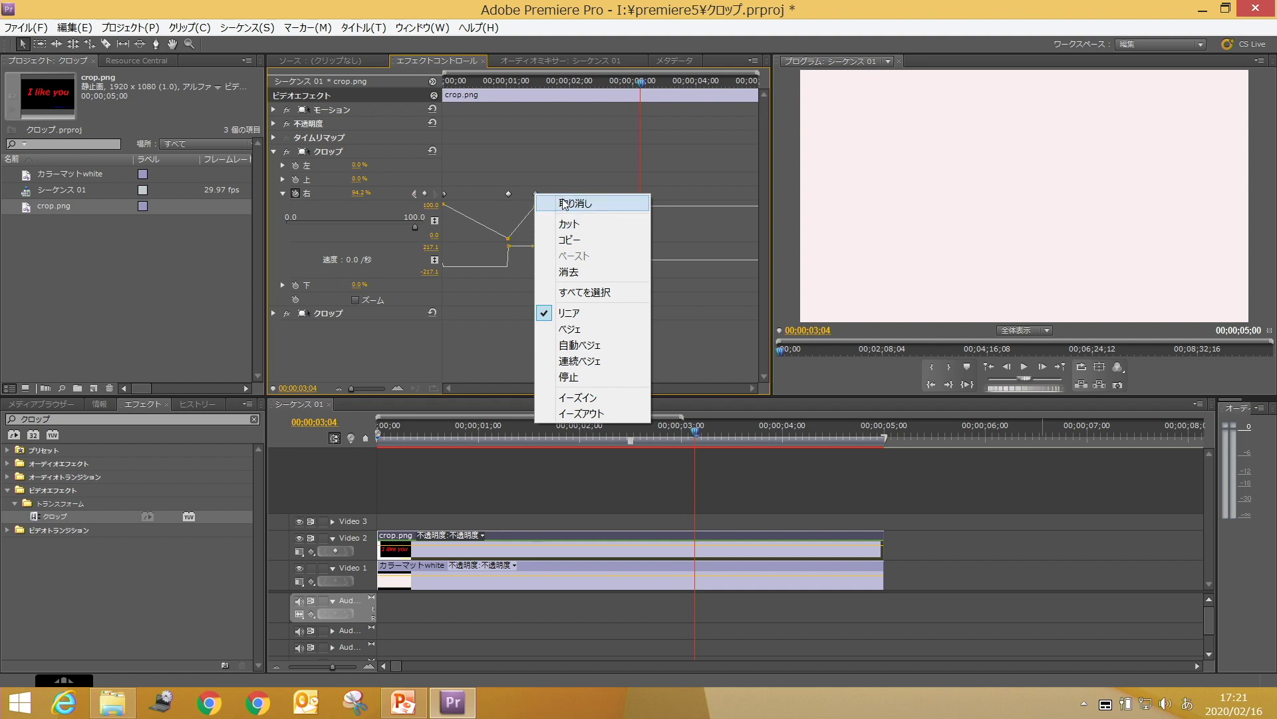
click(564, 203)
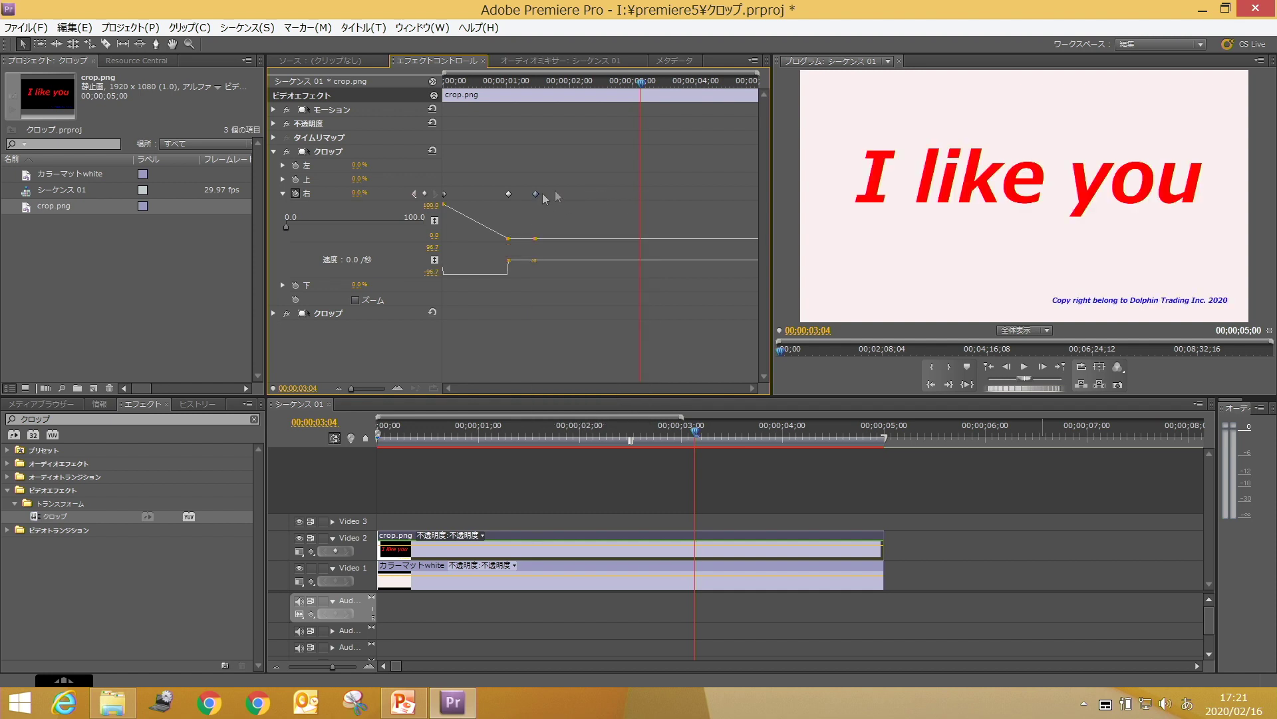
drag(644, 87, 535, 87)
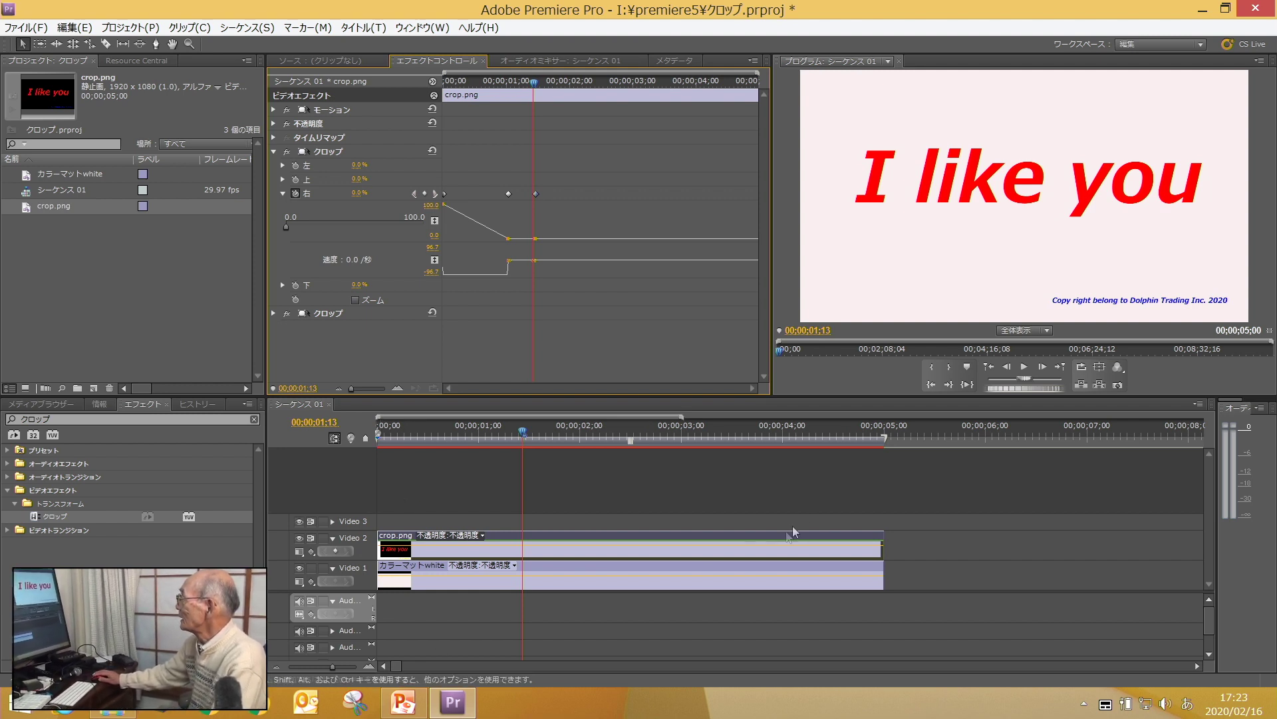
- Return to the start of the sequence and play the "I like you" title's crop reveal
drag(528, 82, 391, 81)
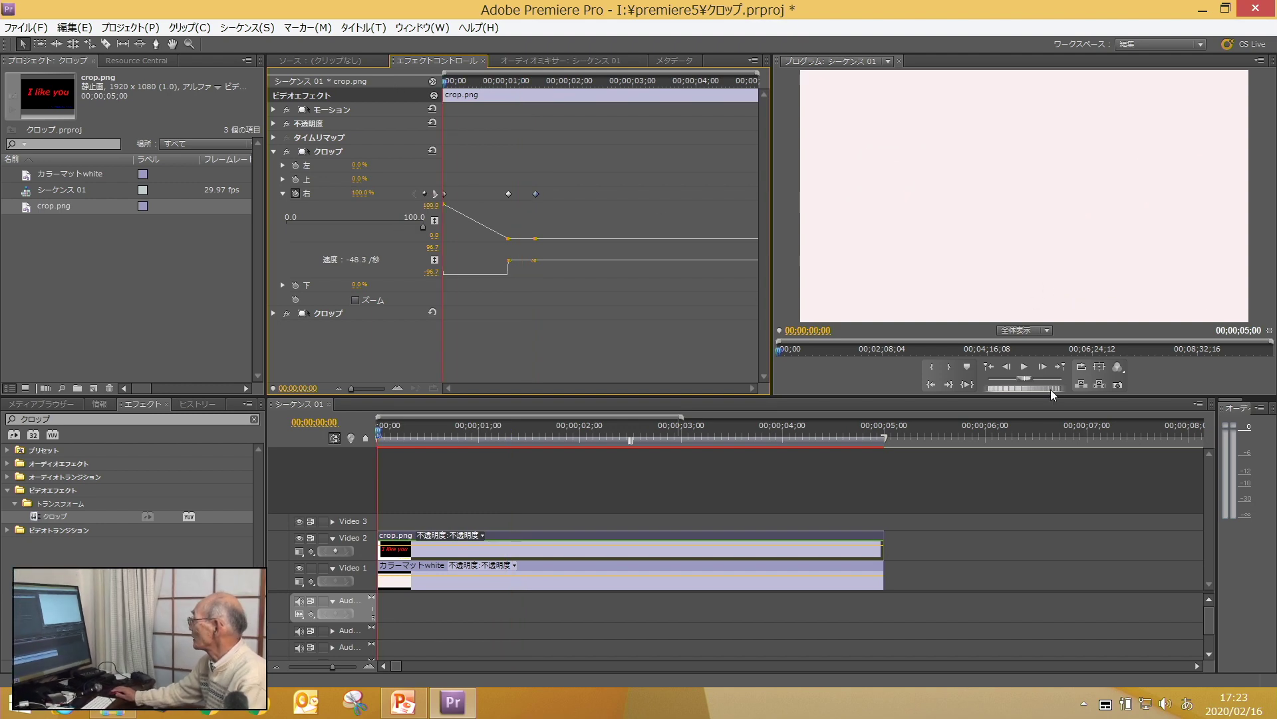
click(1024, 367)
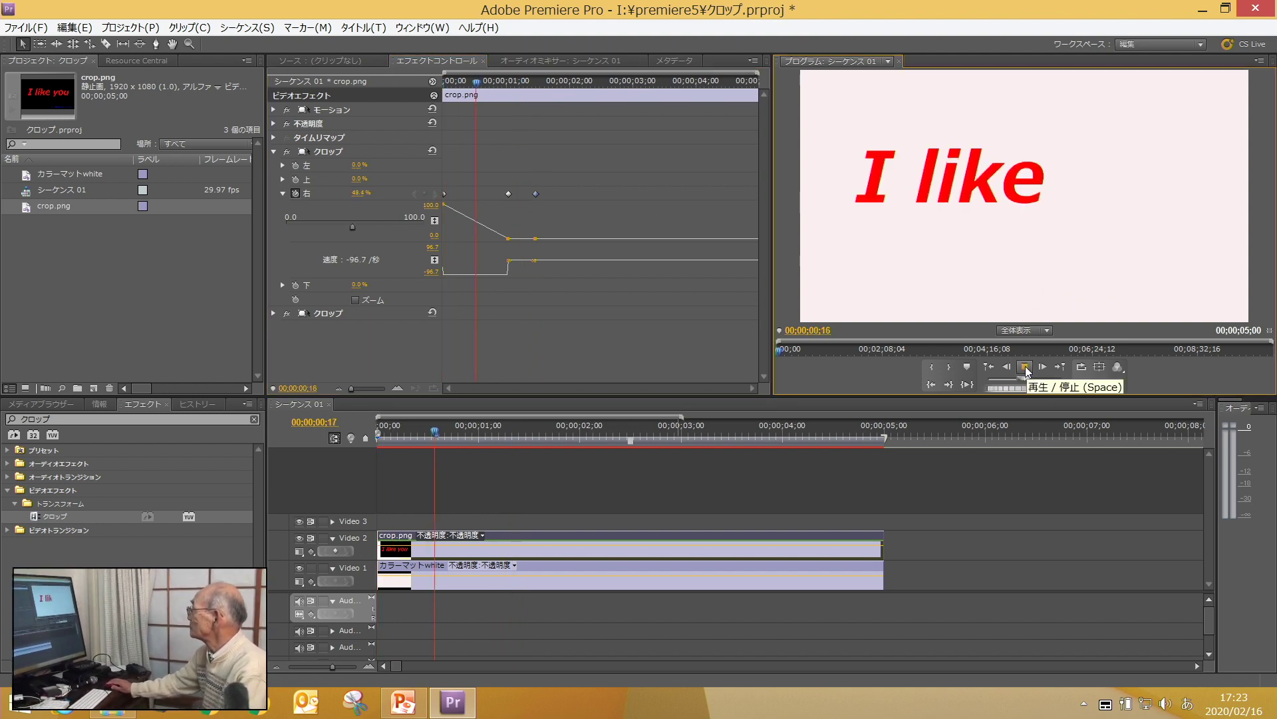
click(1025, 367)
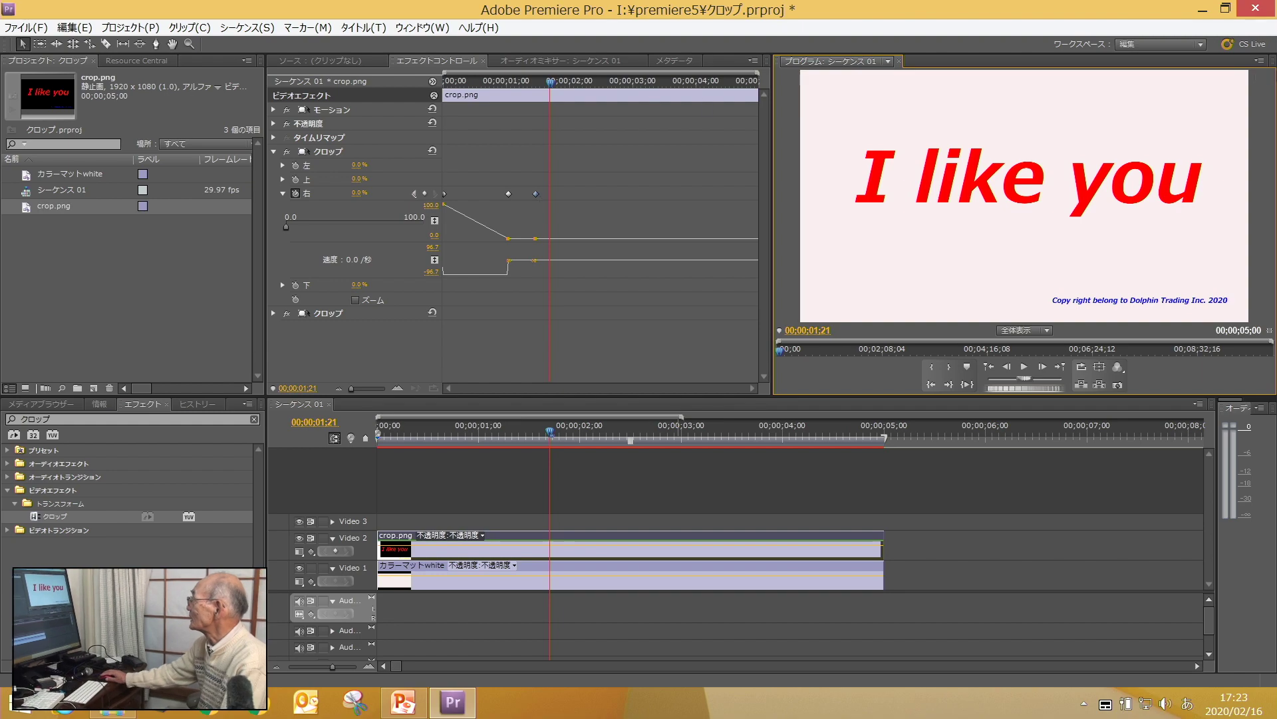
- Minimize the クロップ.prproj project window and switch to the 001ビデオ講演.pptx presentation in PowerPoint
click(1199, 9)
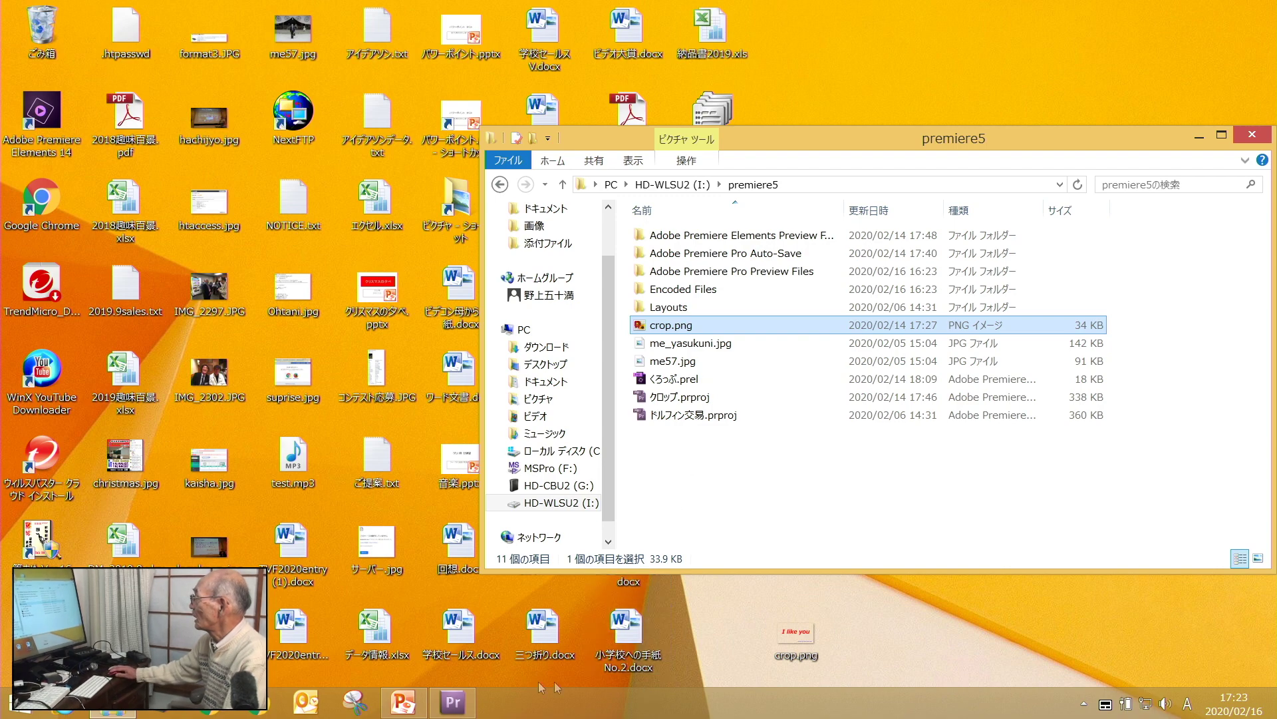
click(401, 709)
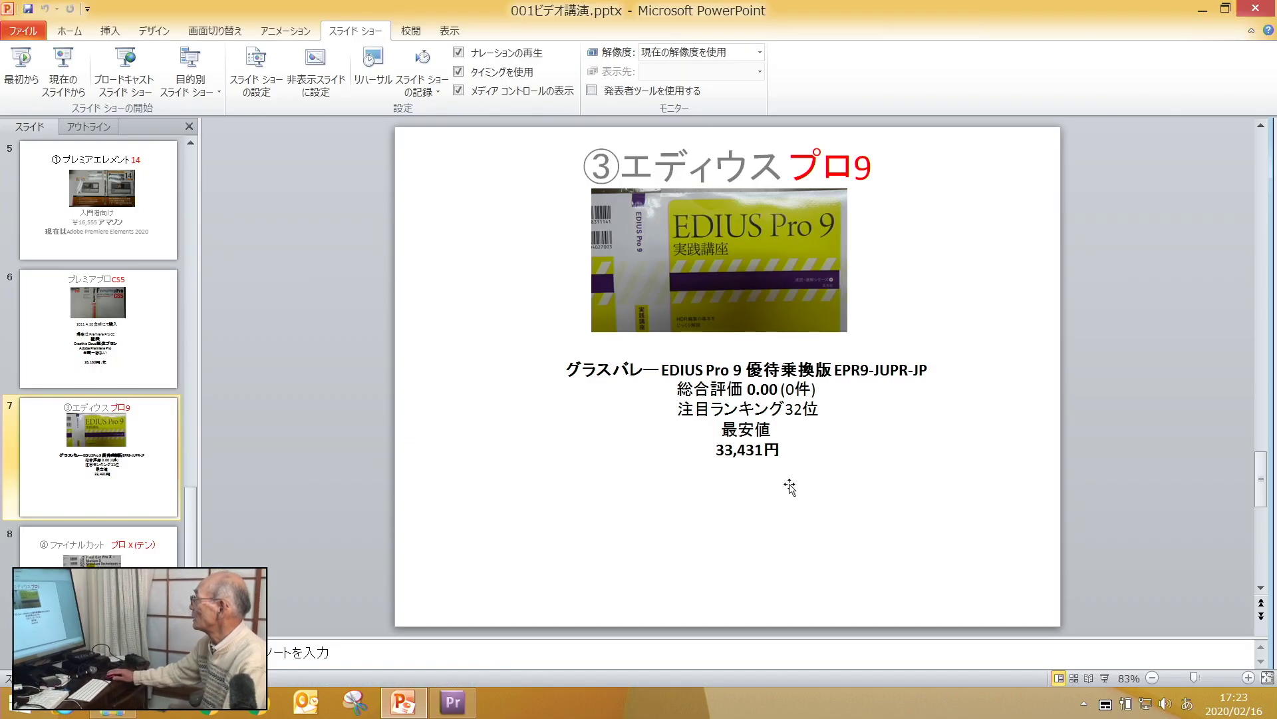
scroll(799, 478, down, 1)
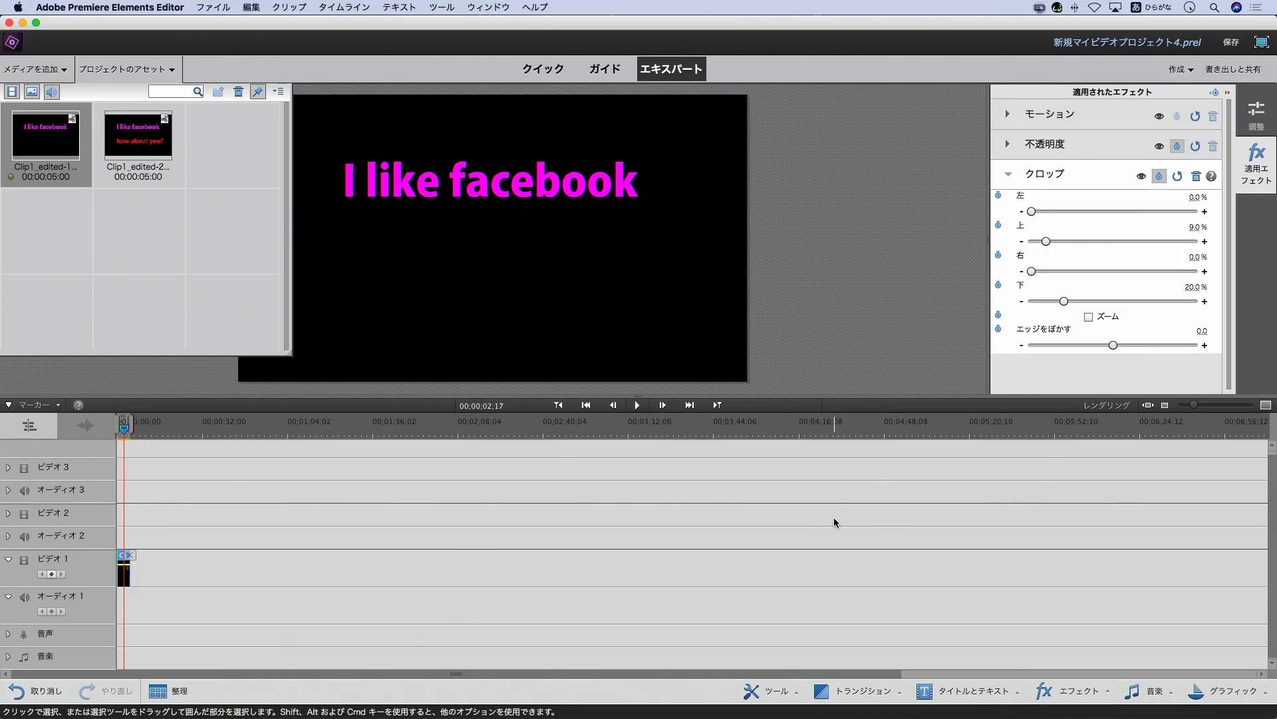
- Minimize the Premiere Elements window, switch to Final Cut Pro and delete the Clip1_edited-1 clip from the crop timeline
click(22, 23)
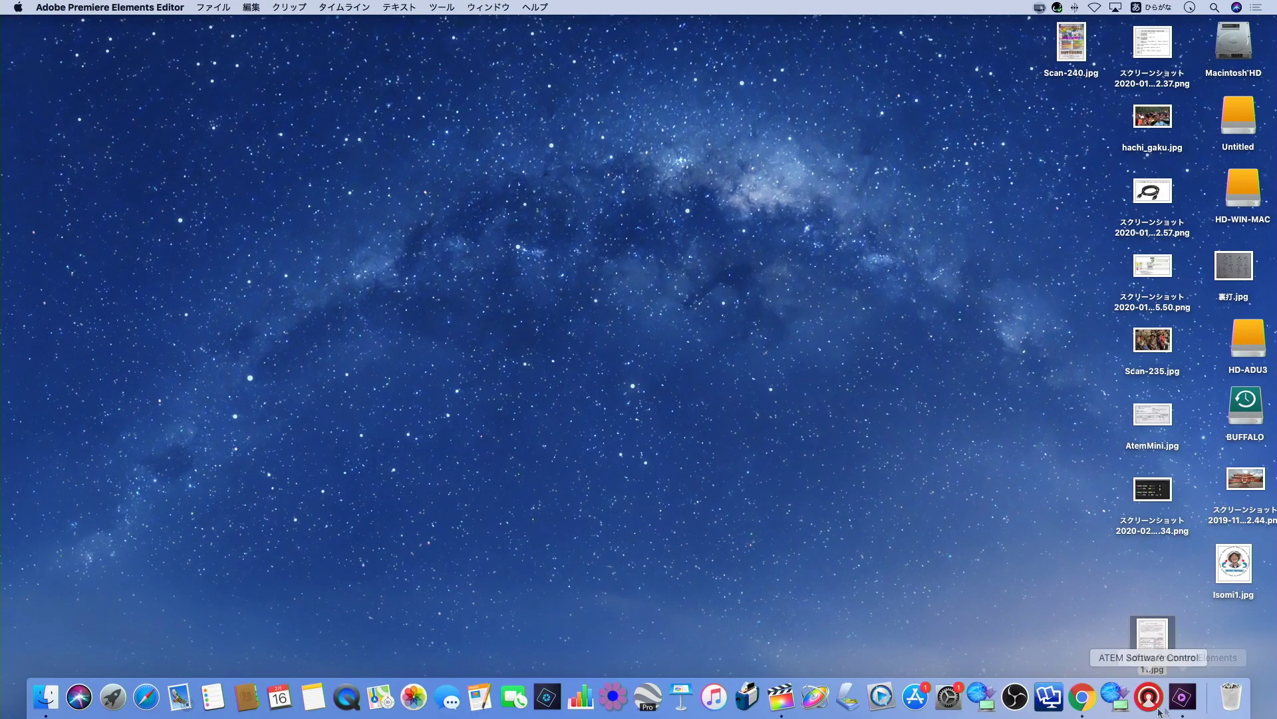
click(781, 705)
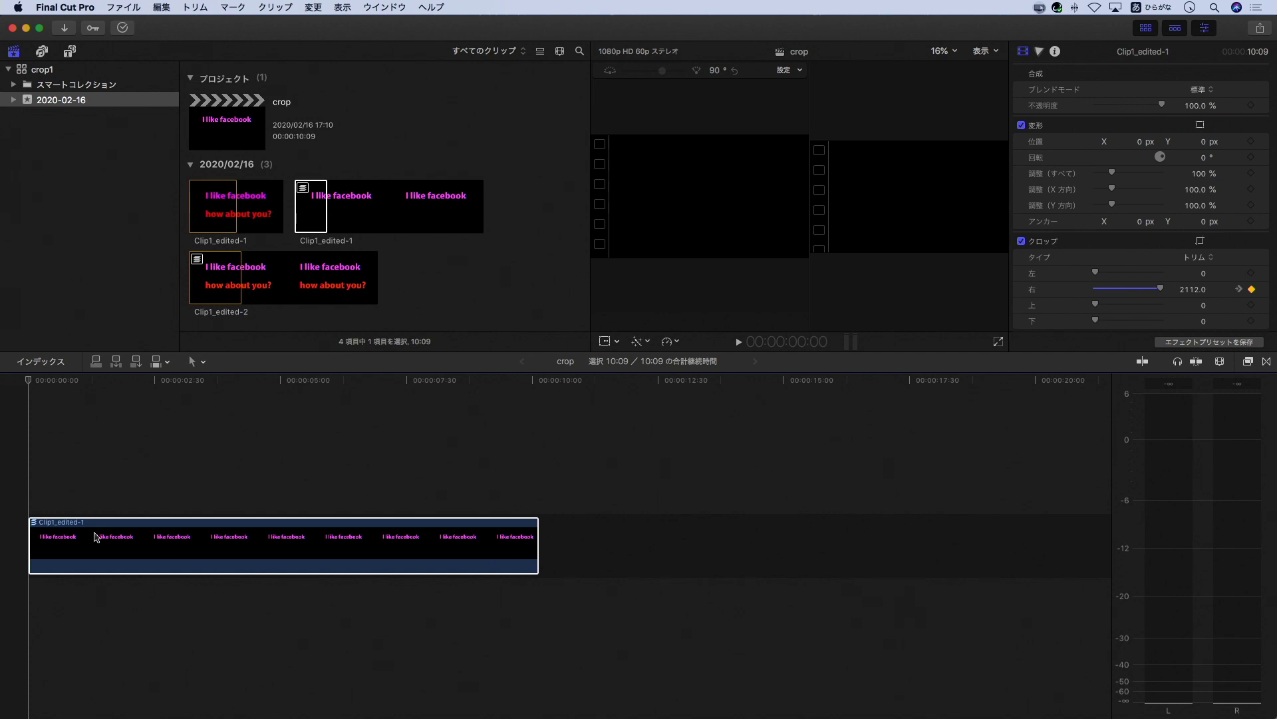
key(Delete)
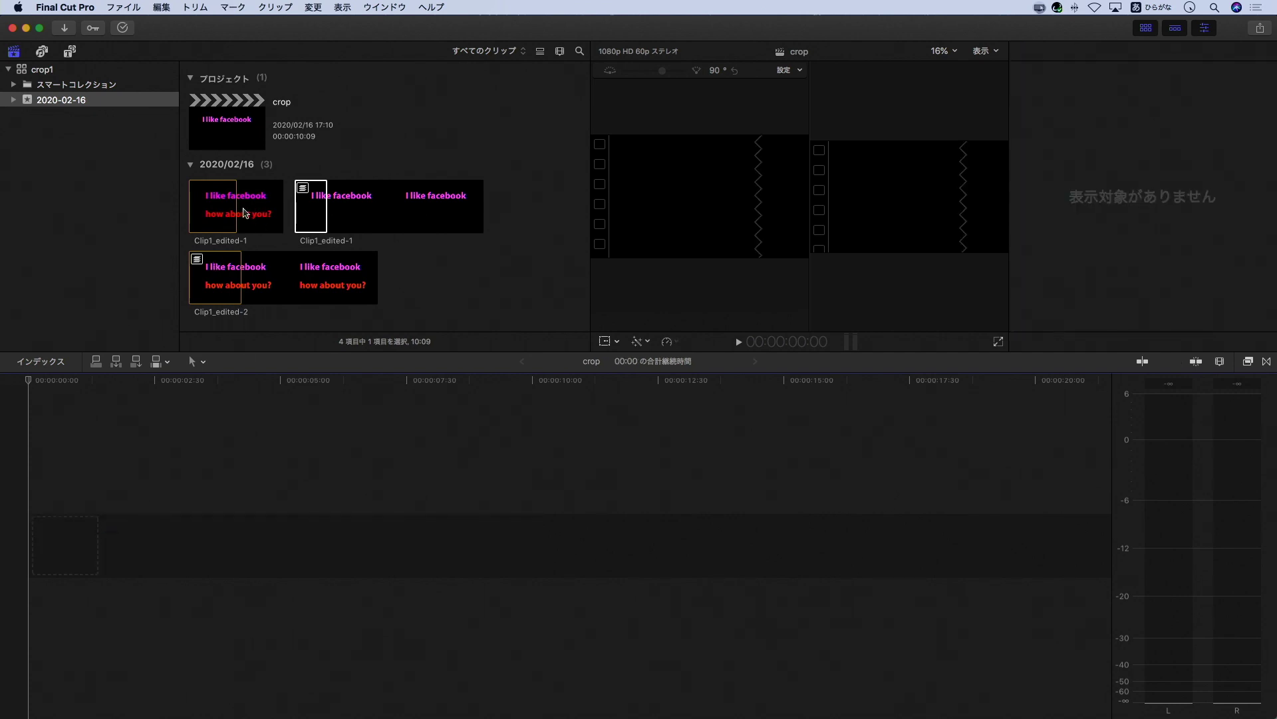
- Place the Clip1_edited-1 clip showing only "I like facebook" at the start of the crop timeline and view its クロップ settings
click(217, 215)
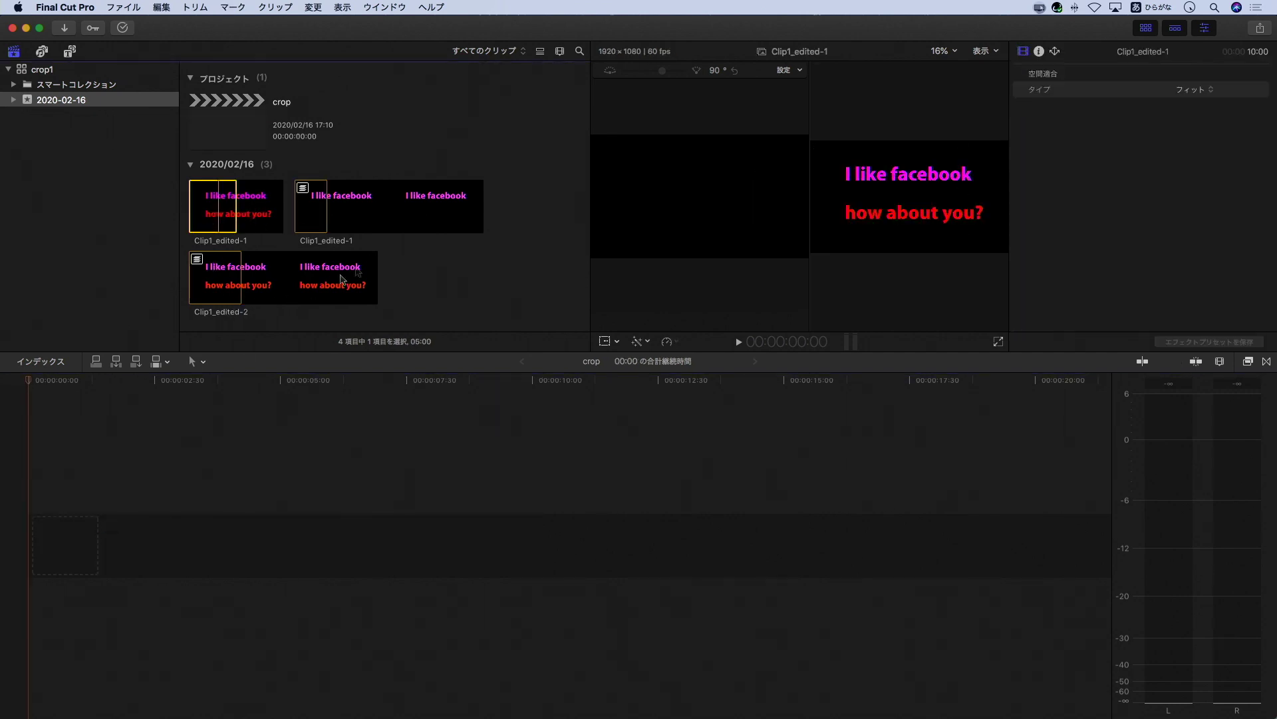
drag(317, 218, 26, 543)
click(872, 238)
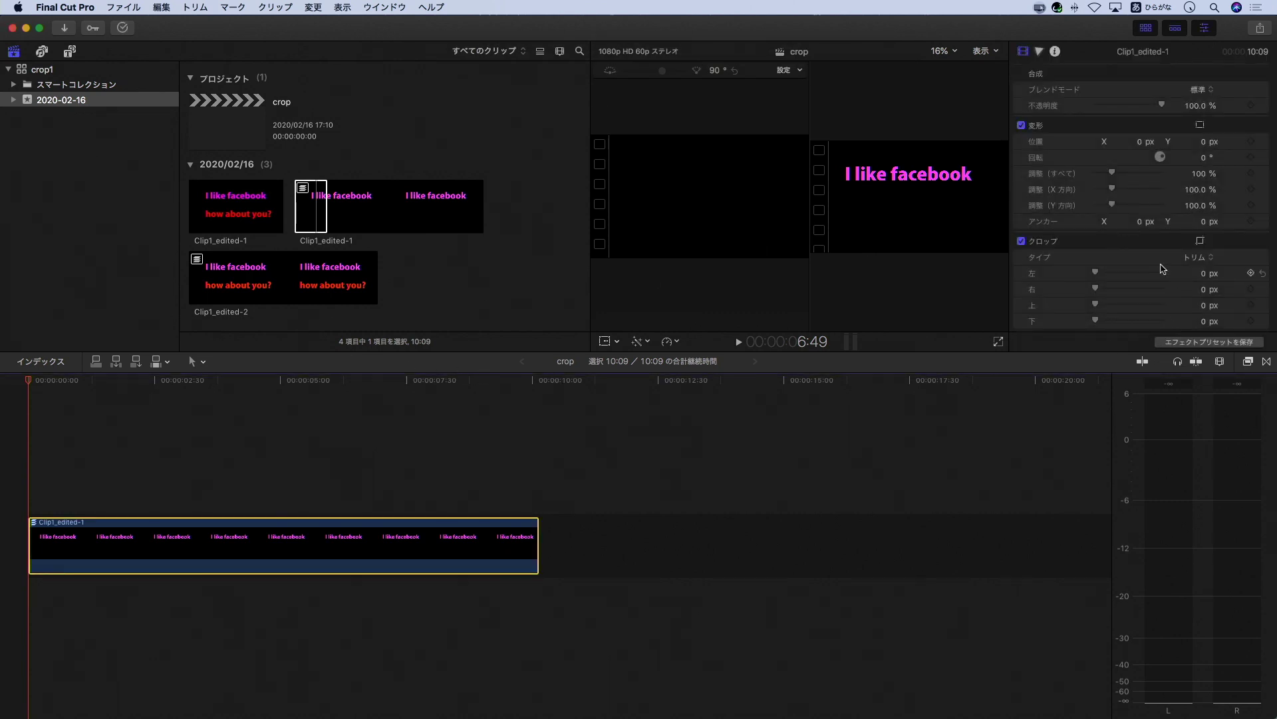
scroll(1129, 284, down, 3)
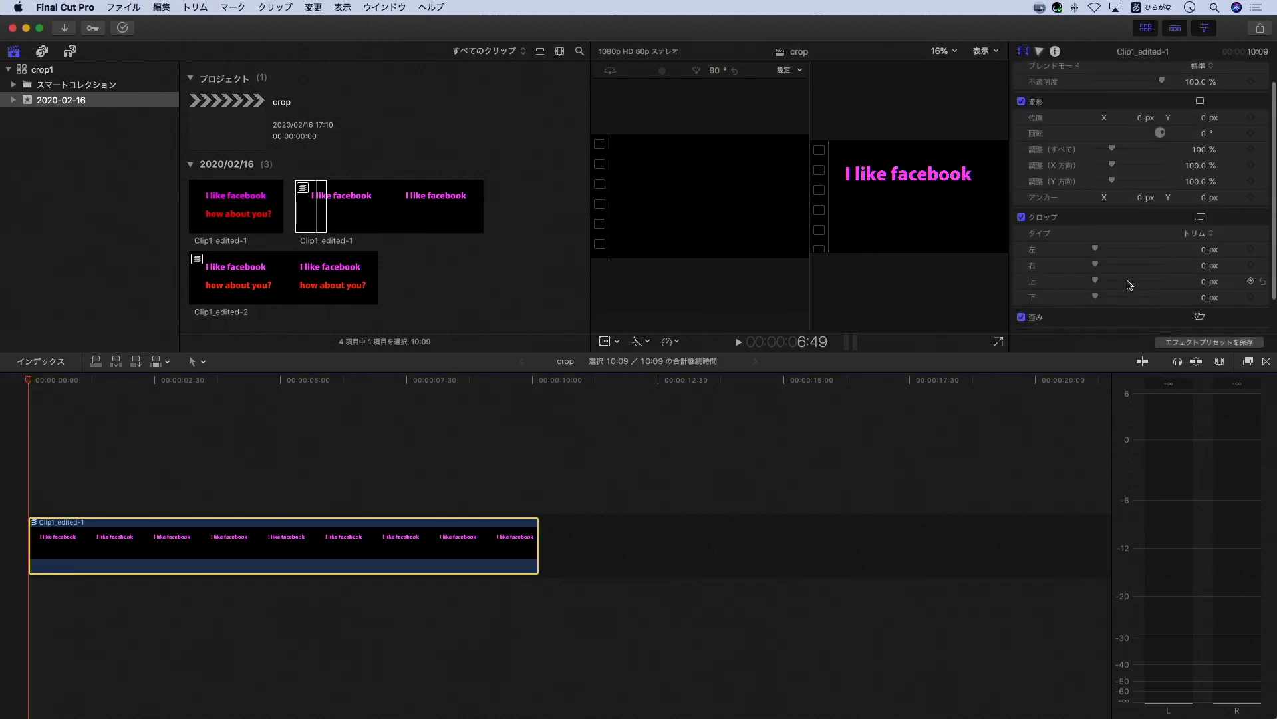
scroll(1129, 285, up, 3)
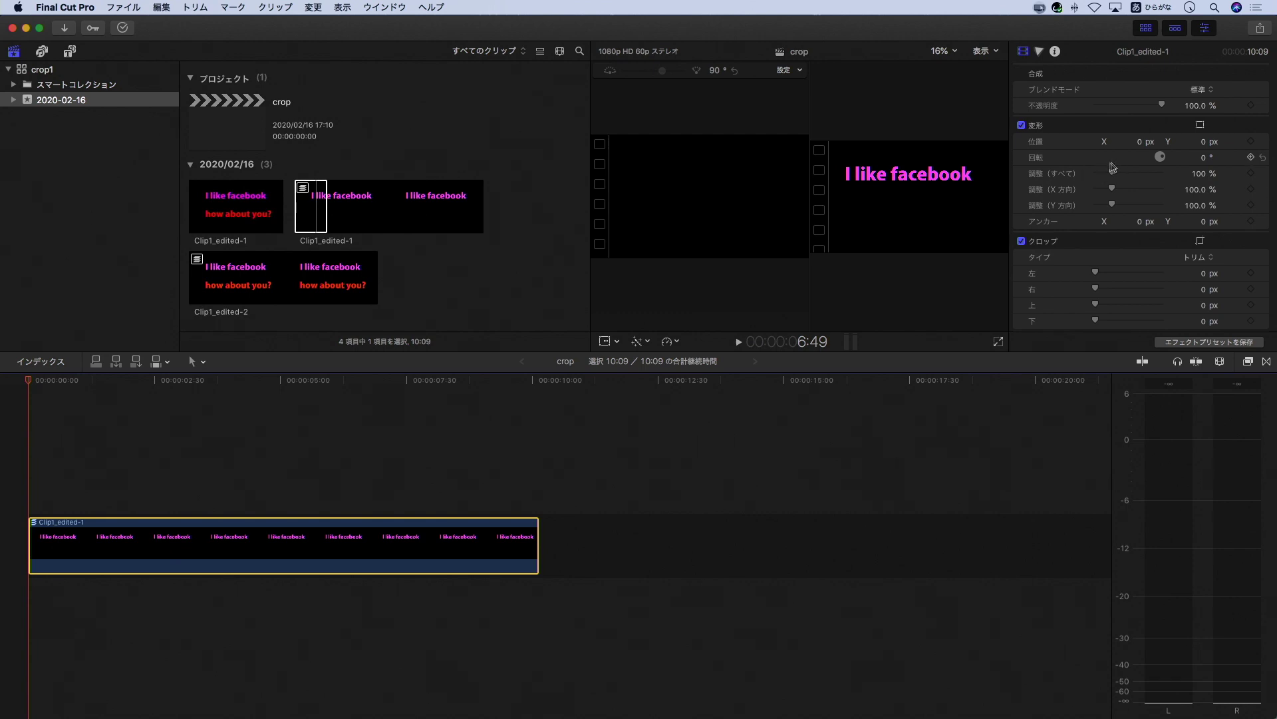
- Rotate the timeline clip 19.8°, position it at X 374.0, Y -364.2 px and scale it to 161%
scroll(1068, 239, down, 1)
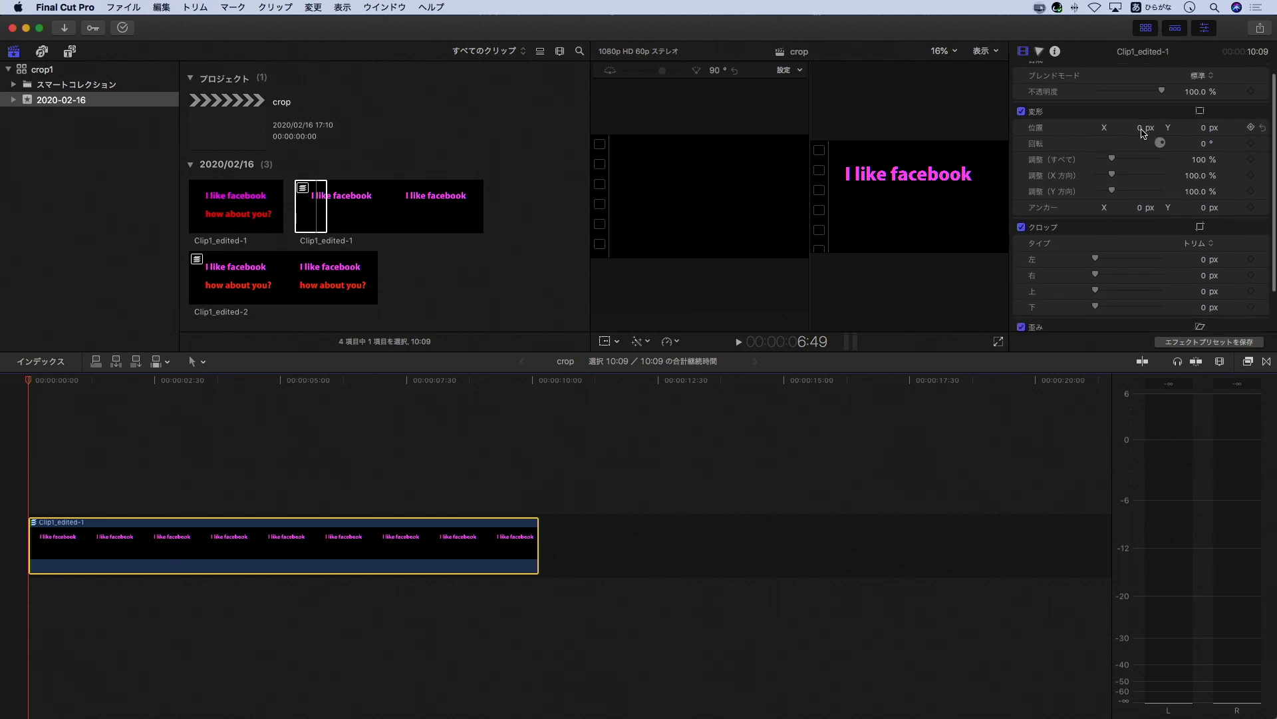
drag(1166, 147, 1168, 144)
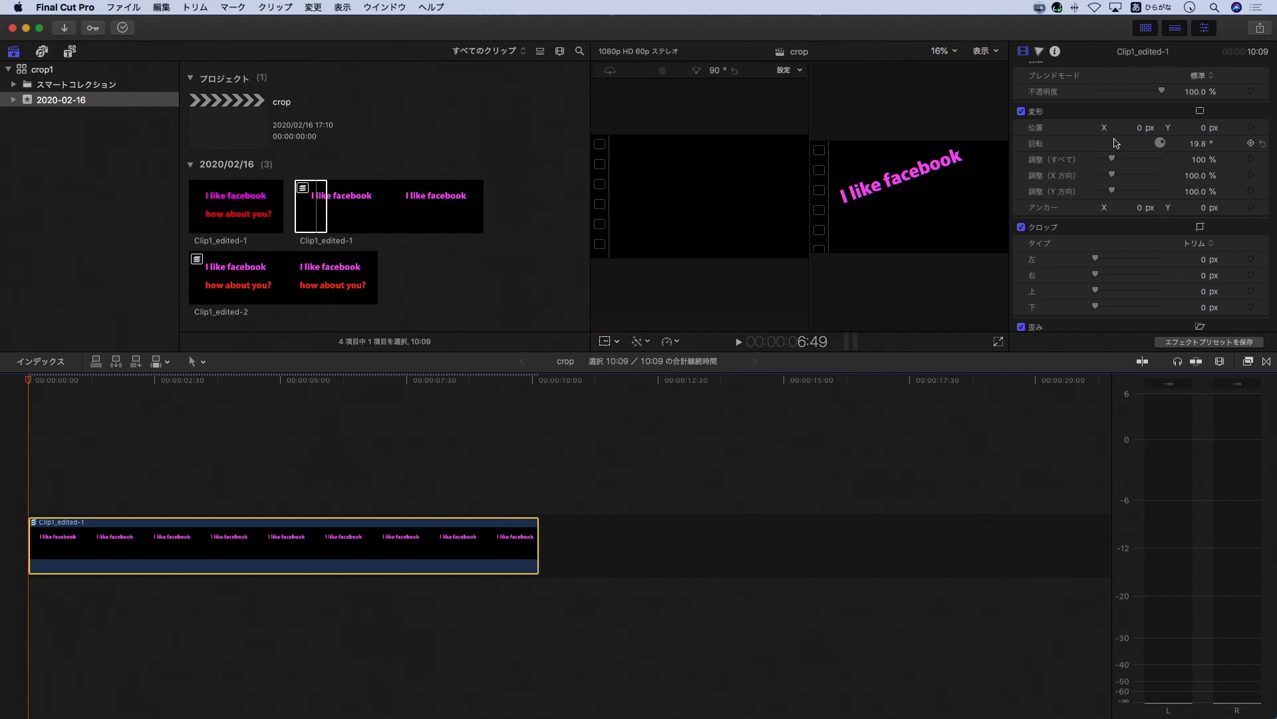
click(1149, 130)
drag(1143, 128, 1206, 190)
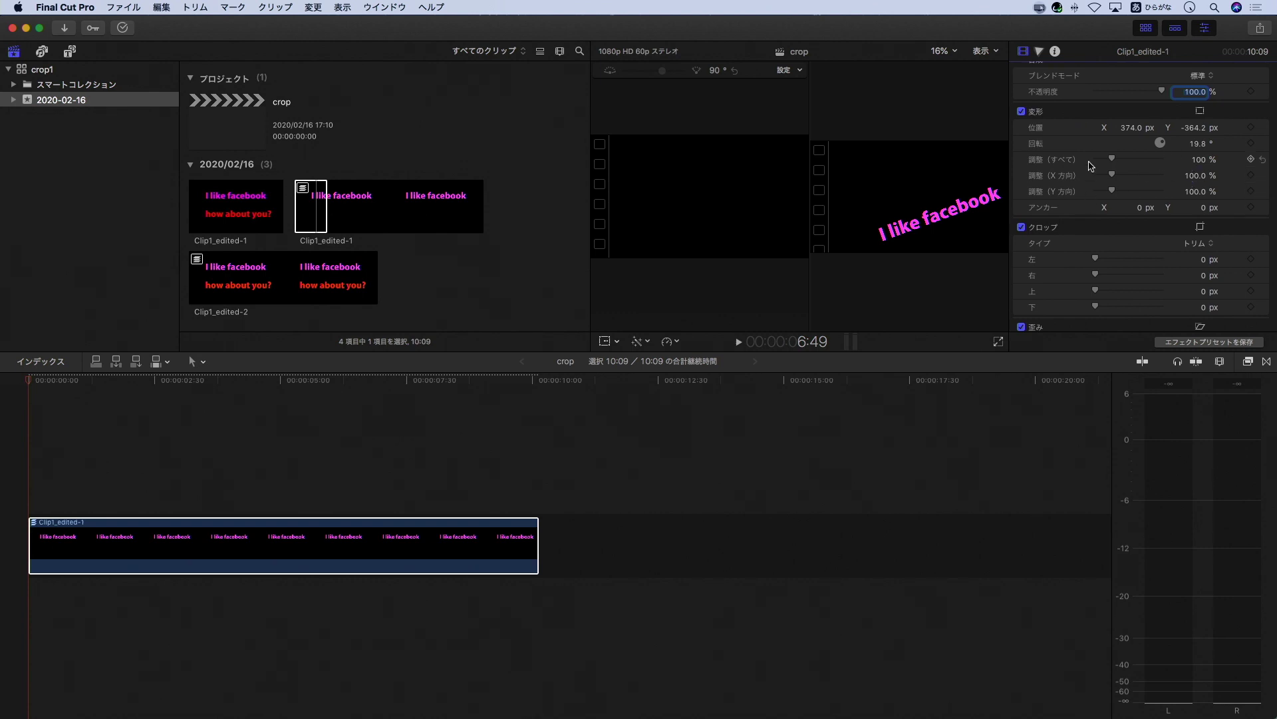
mouse_move(1111, 162)
mouse_down()
mouse_move(1133, 166)
mouse_move(1111, 172)
mouse_move(1121, 175)
mouse_up()
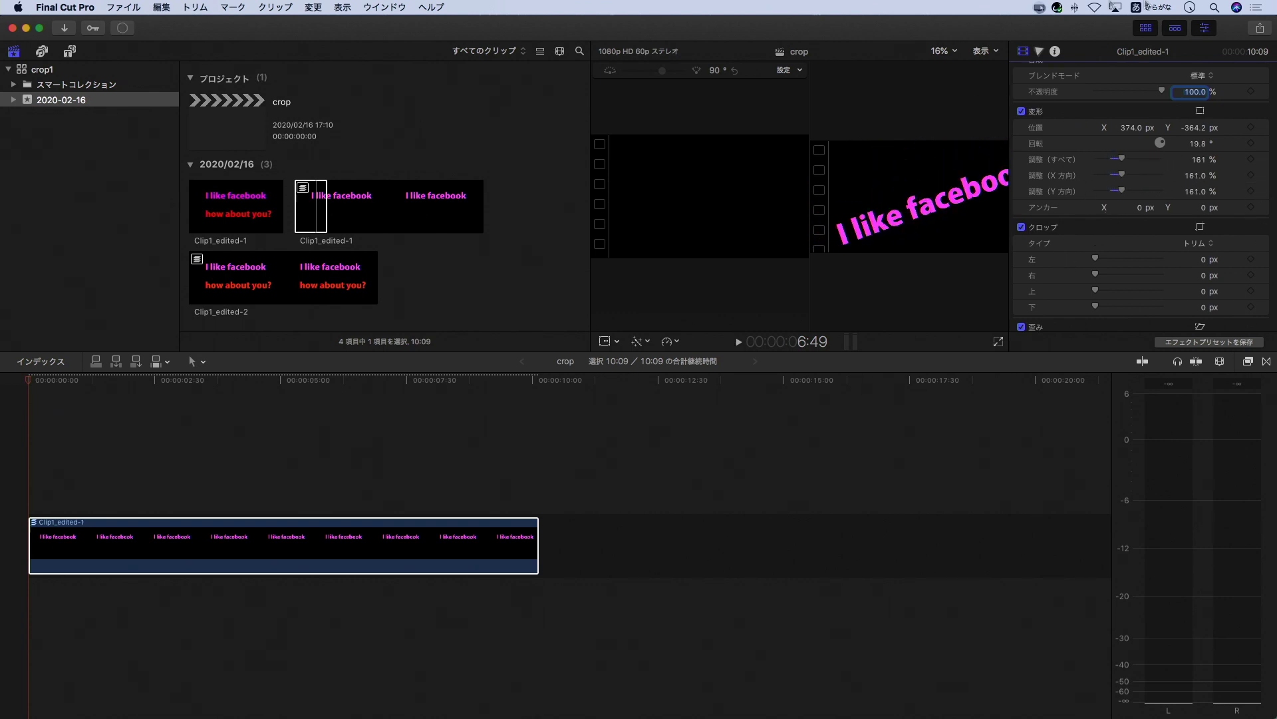
- Set the clip's 位置 X and Y to 0 px and reduce its overall scale to 0%
click(1135, 130)
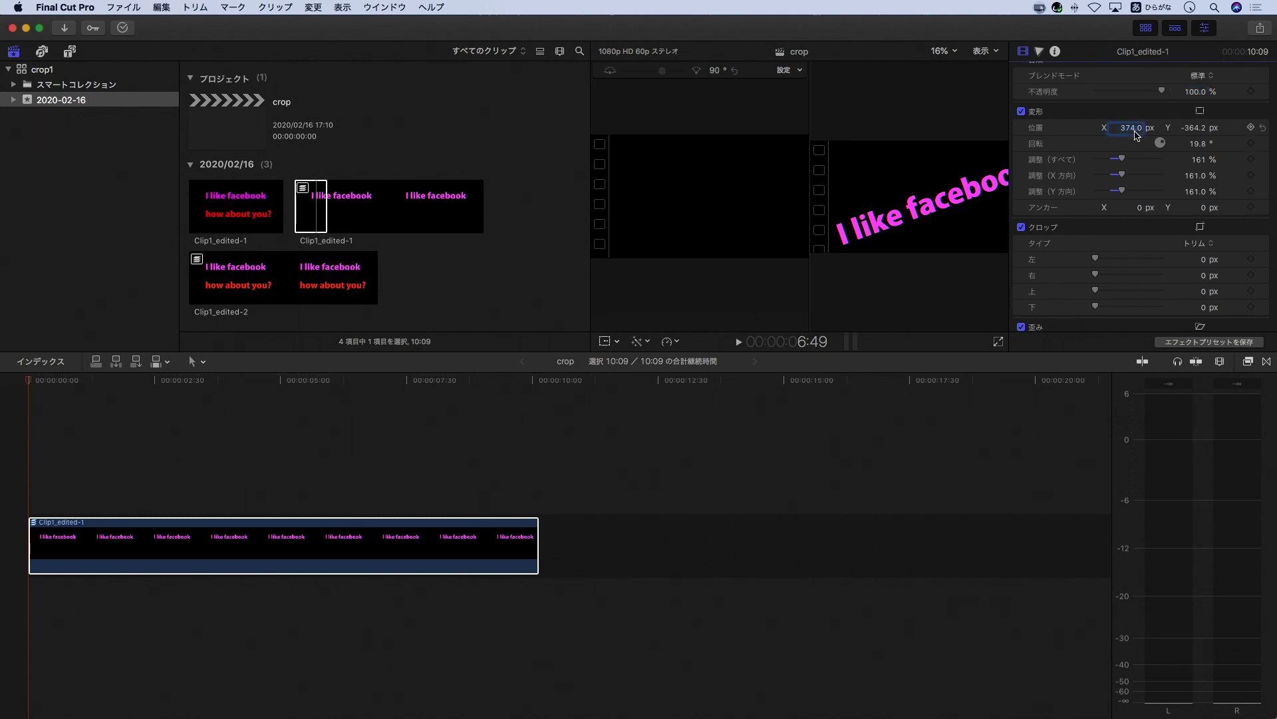
text(0)
click(1195, 128)
text(0)
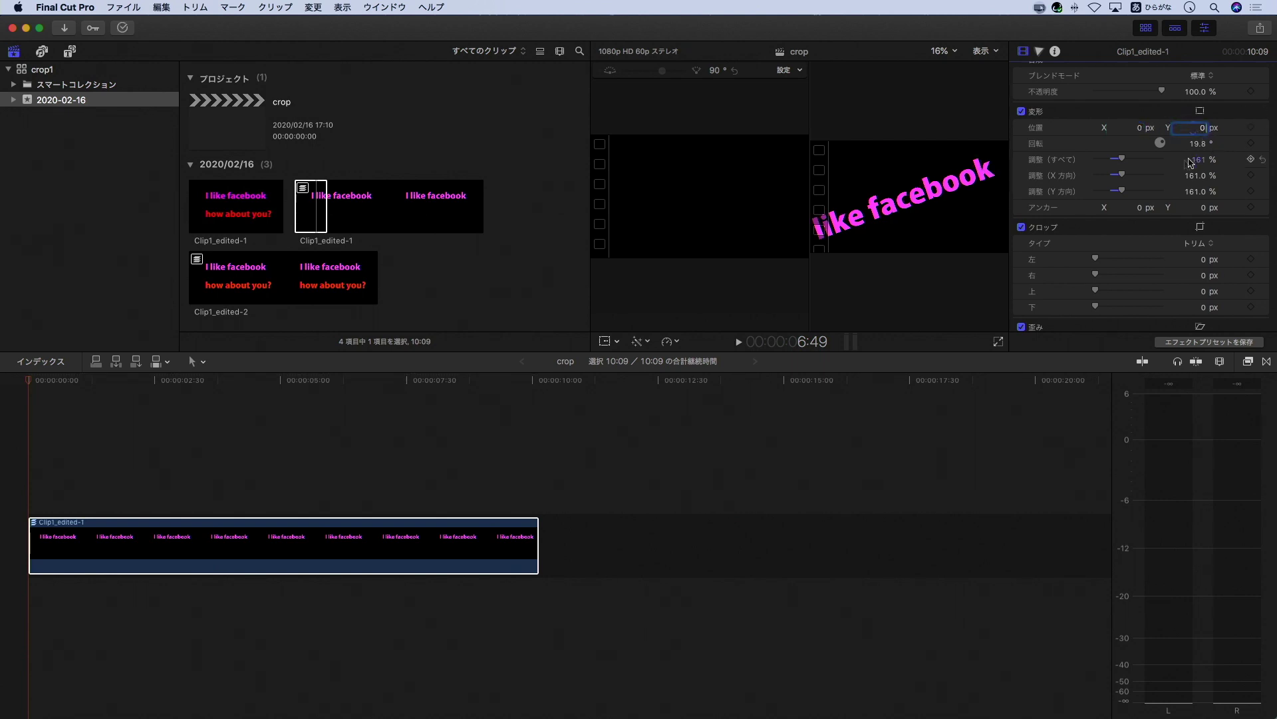
drag(1122, 159, 1091, 165)
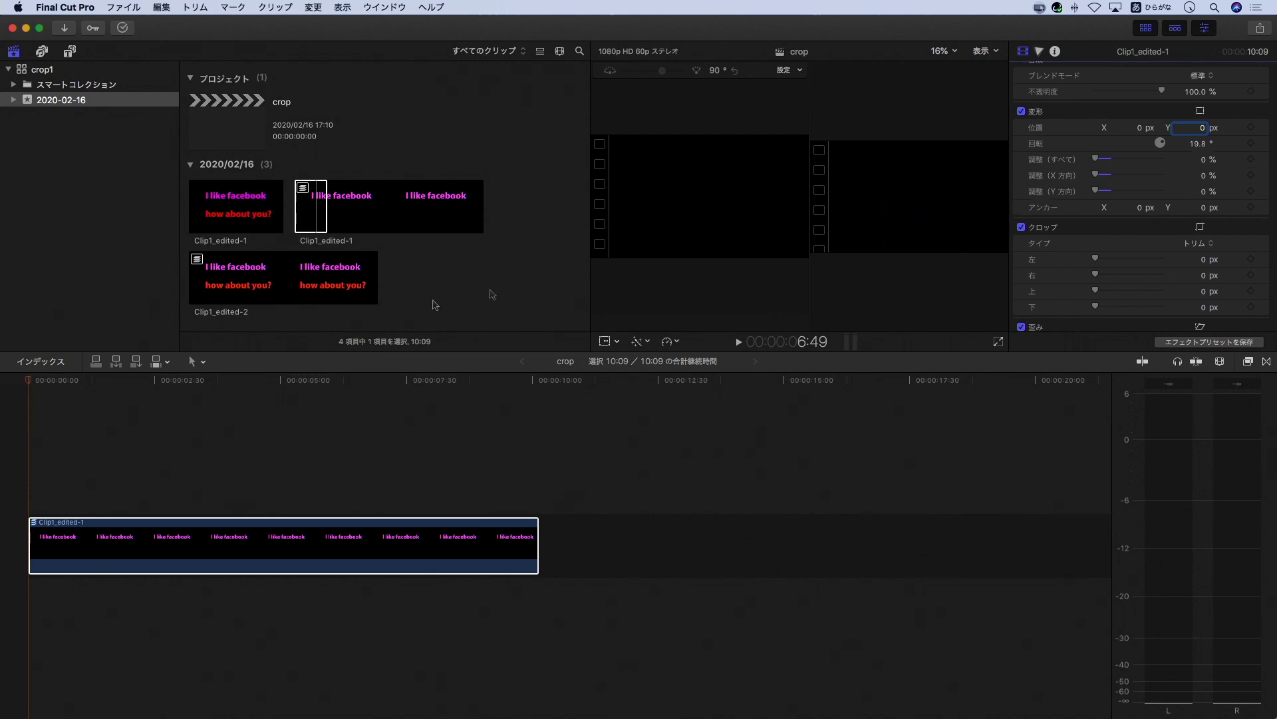
- Replace the altered timeline clip with a fresh "I like facebook" Clip1_edited-1, accepting 1080p HD, 1920x1080, 60p project settings
click(211, 554)
key(Delete)
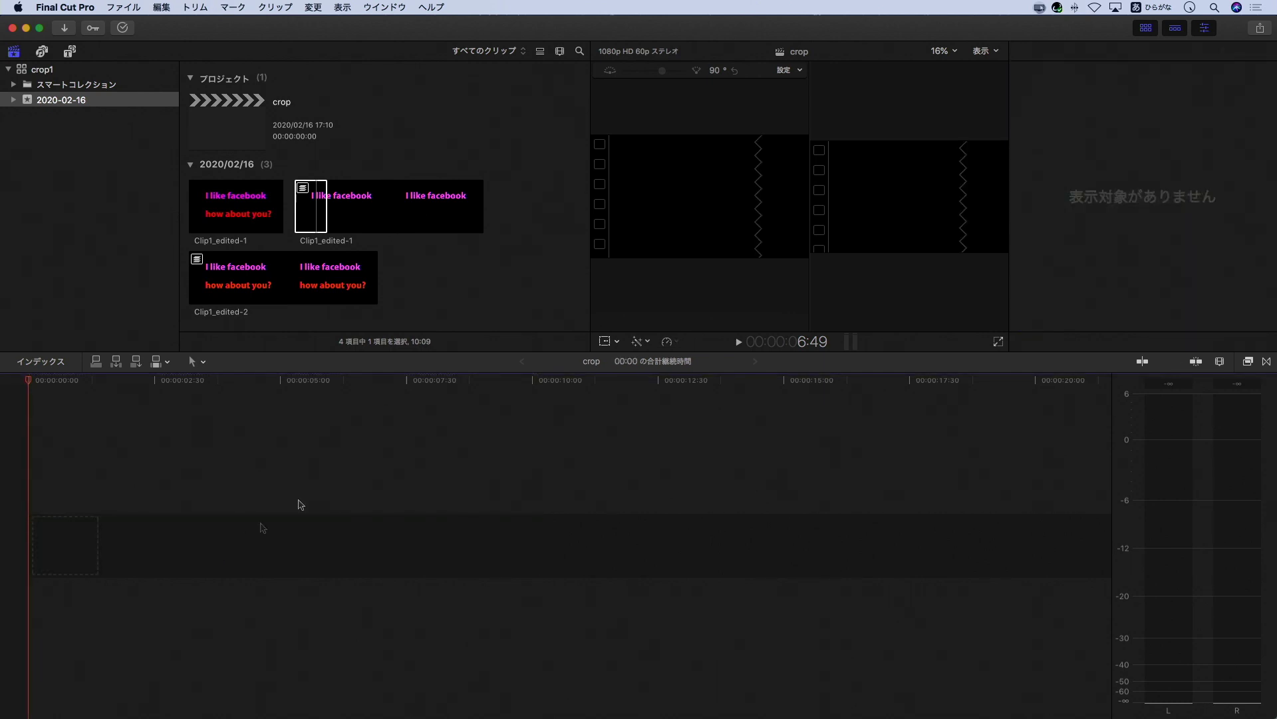
drag(300, 203, 39, 533)
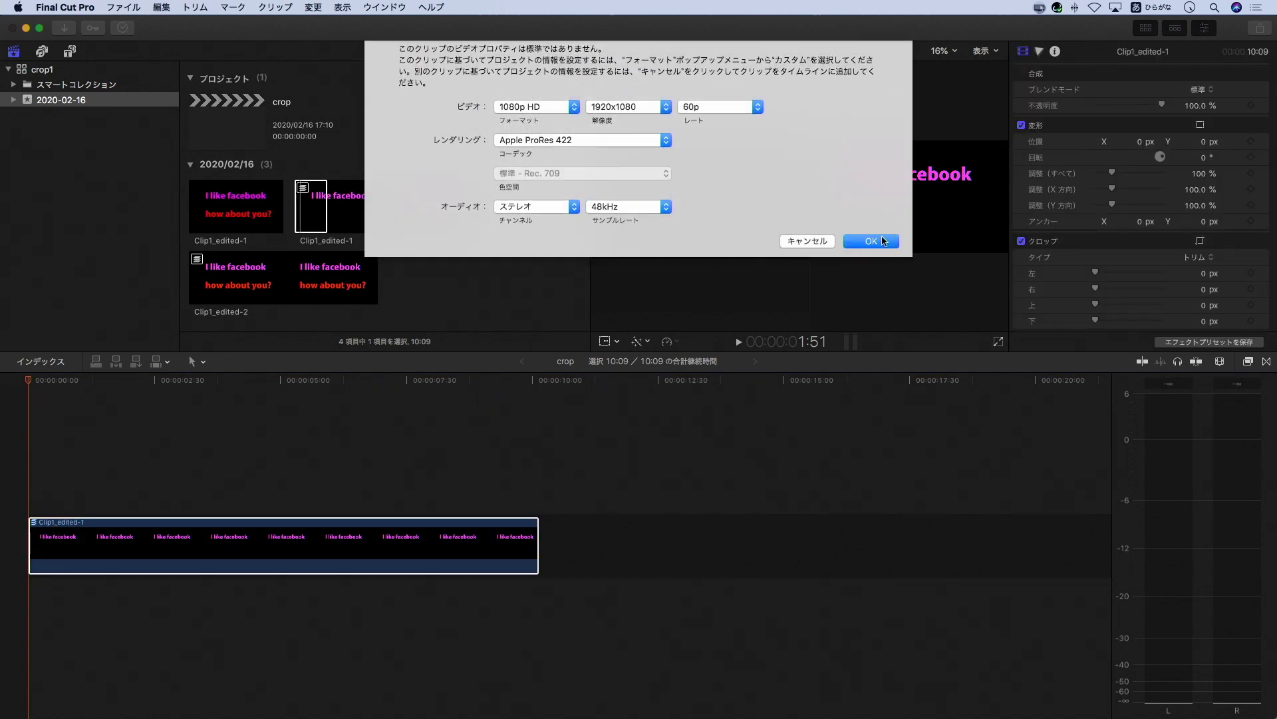
click(887, 237)
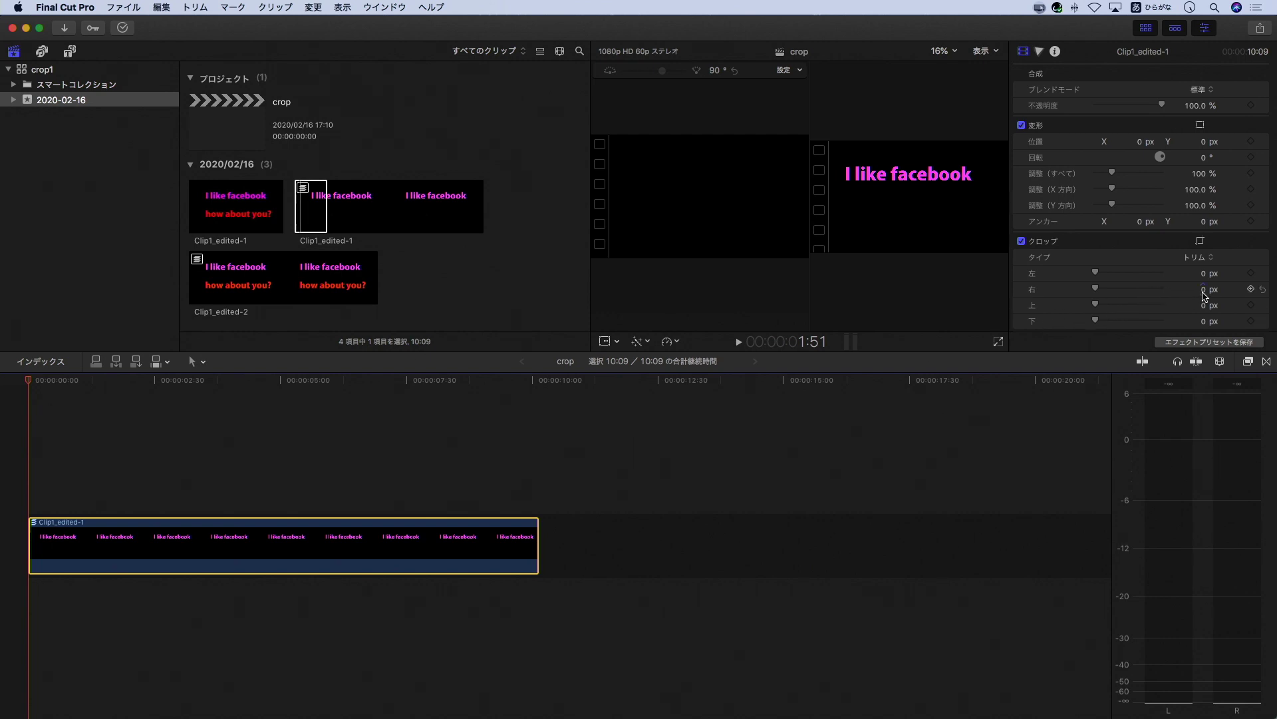
- Keyframe the clip's right crop from 1668 px at the timeline start to 0 px at 2:21
drag(1095, 290, 1195, 287)
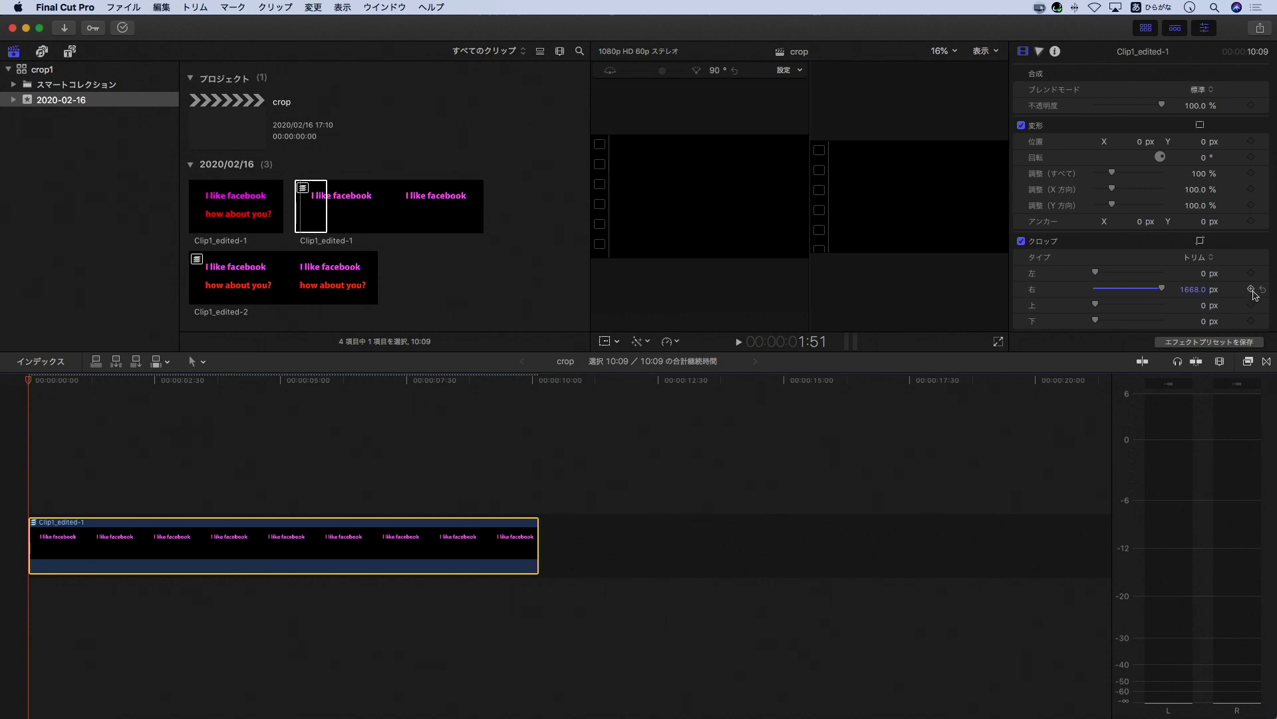
click(1251, 292)
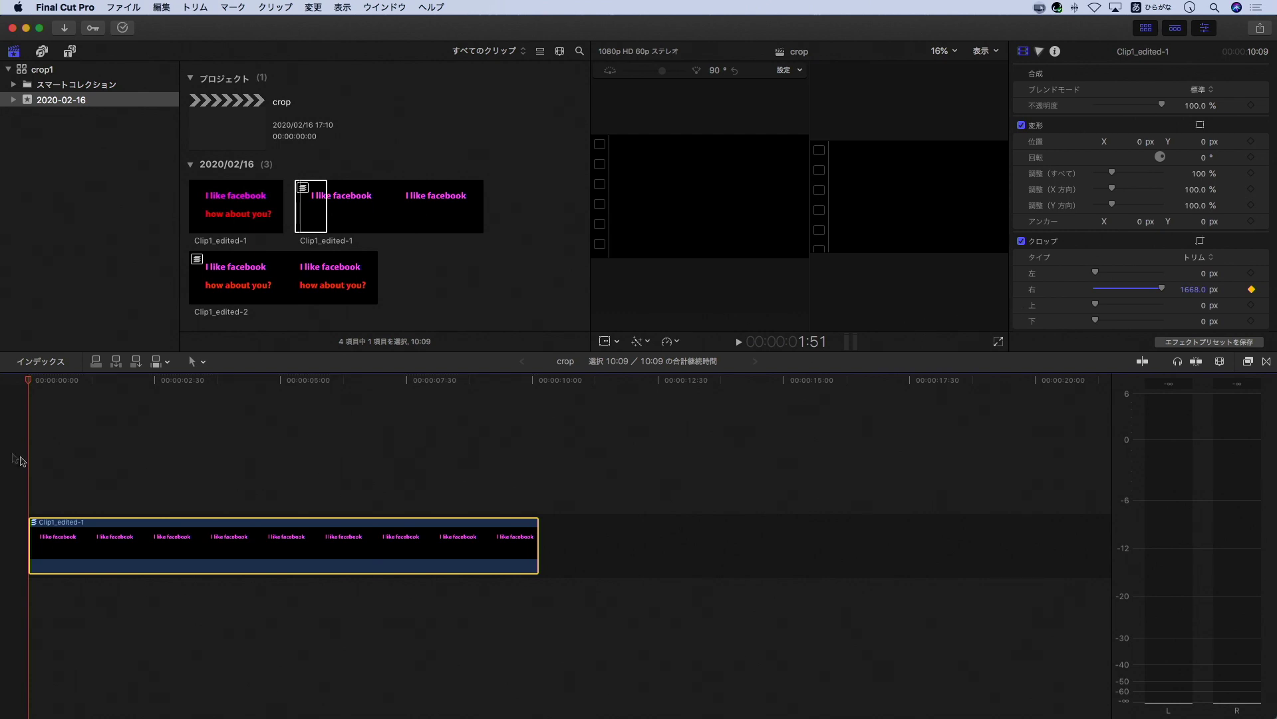
drag(33, 386, 149, 398)
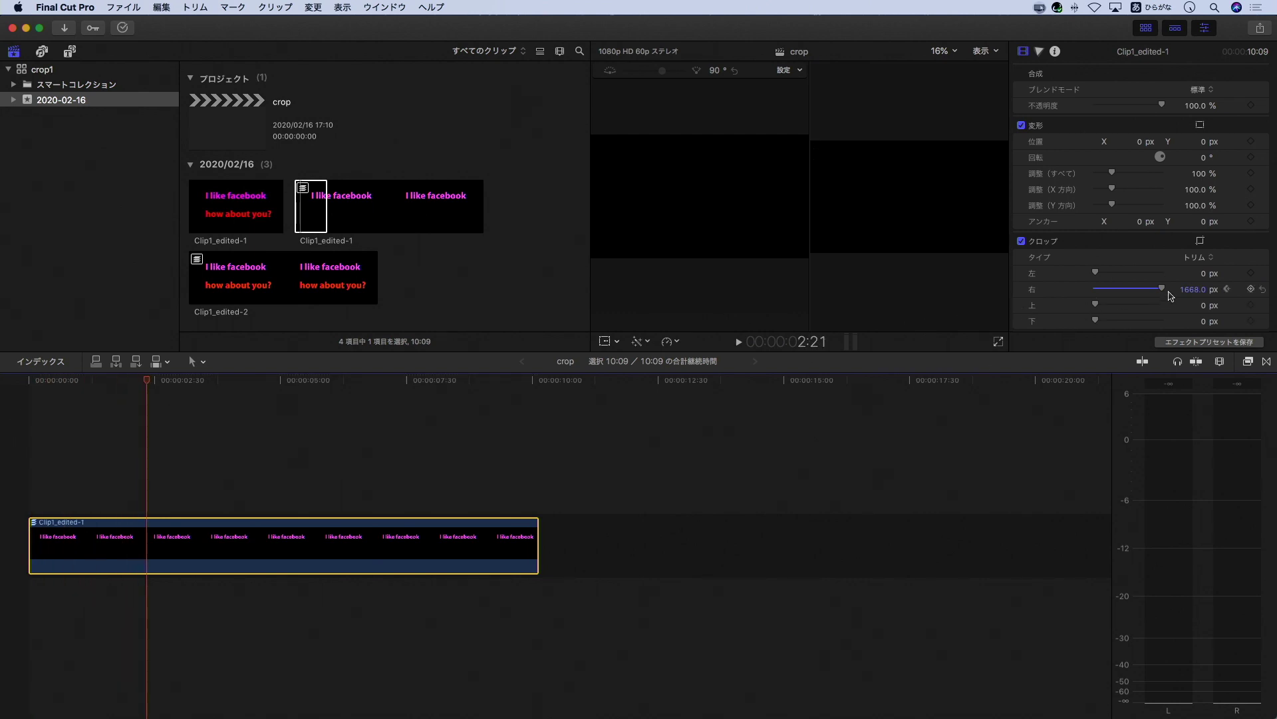
drag(1162, 294, 1060, 291)
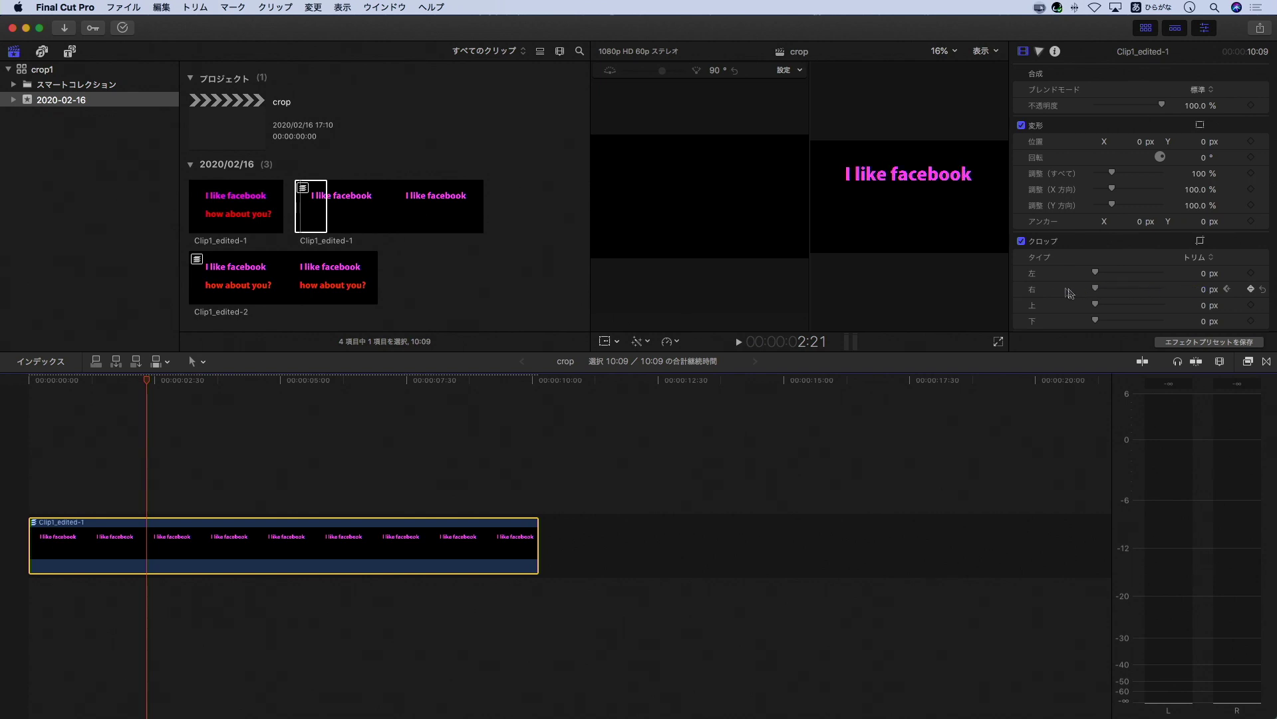
click(1251, 290)
- Play the "I like facebook" crop reveal from the timeline start and return the playhead to the beginning
drag(142, 384, 20, 394)
key(space)
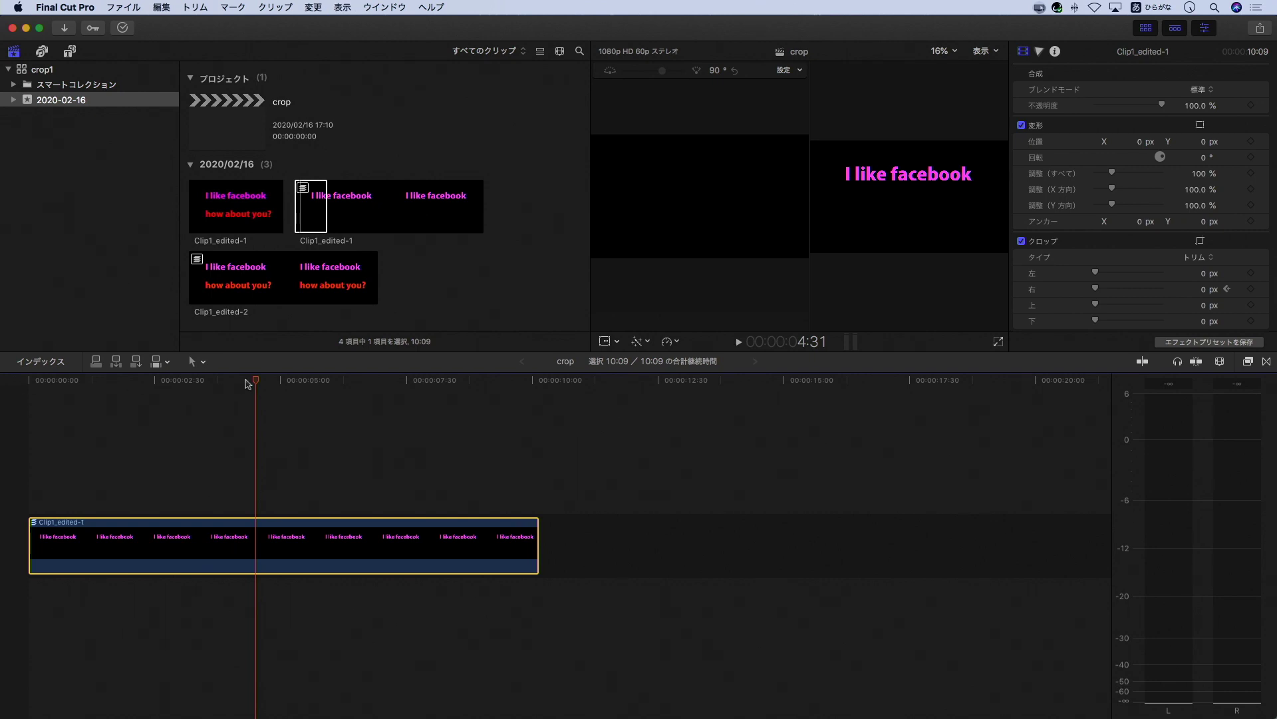
drag(255, 383, 29, 373)
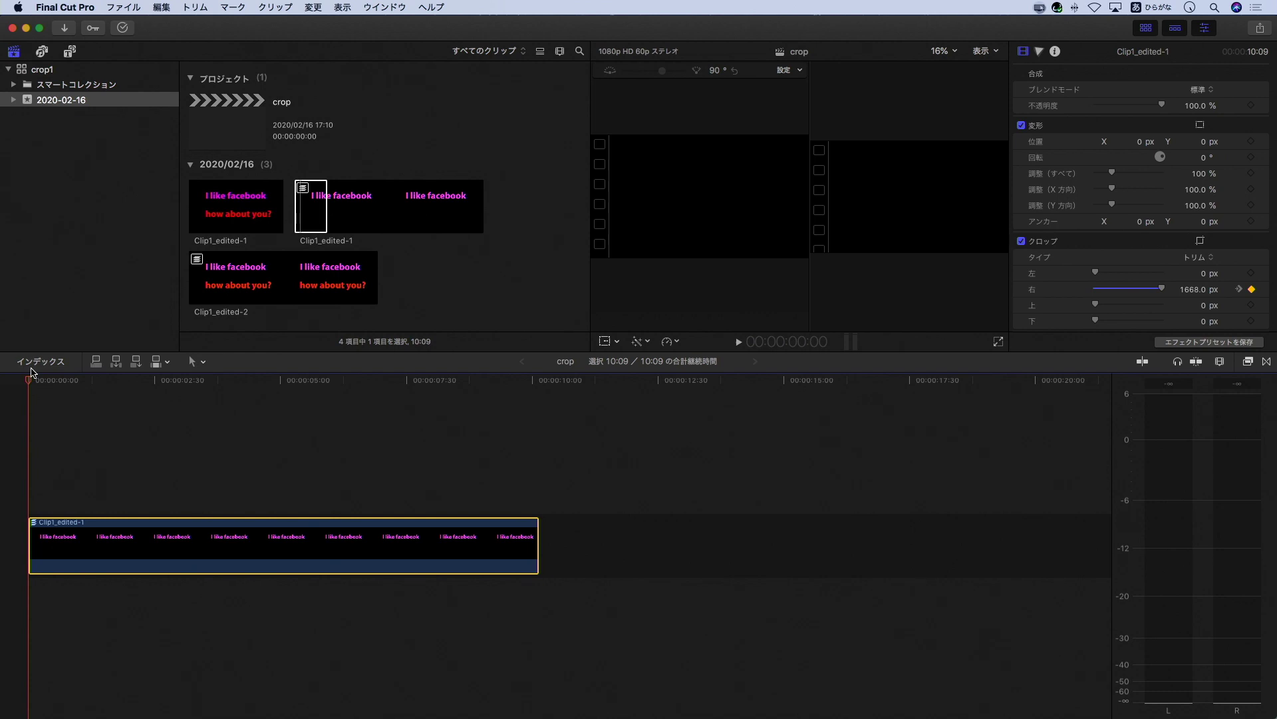